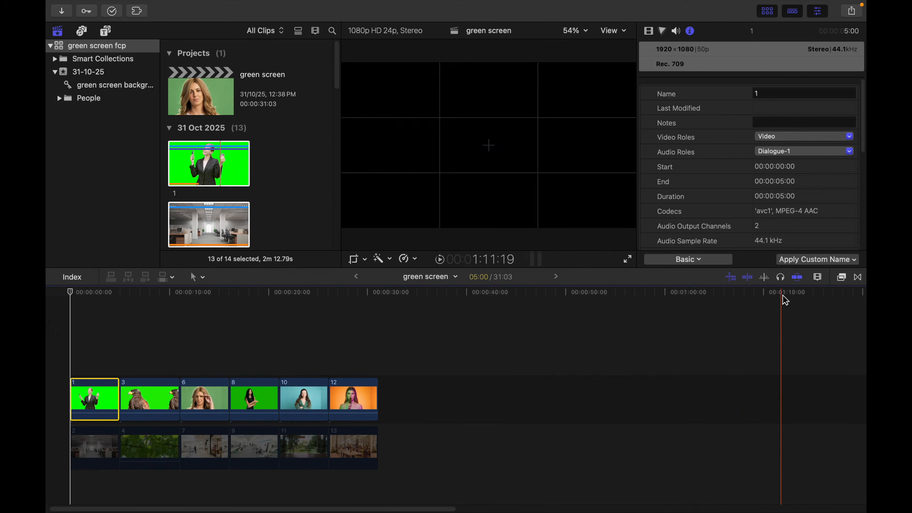
Step: Search all video and audio effects for "green" and apply the Green Screen Keyer to clip 1
{"action": "left_click", "coordinate": [841, 277]}
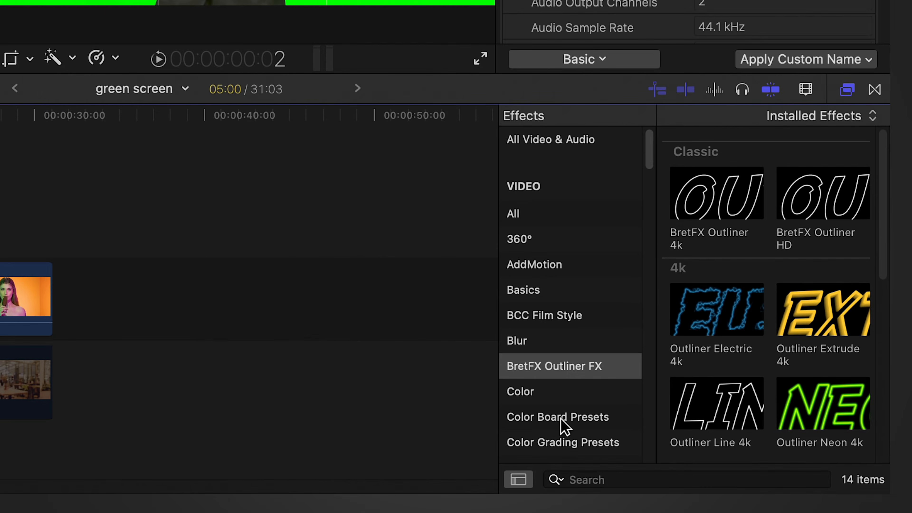
{"action": "left_click", "coordinate": [538, 144]}
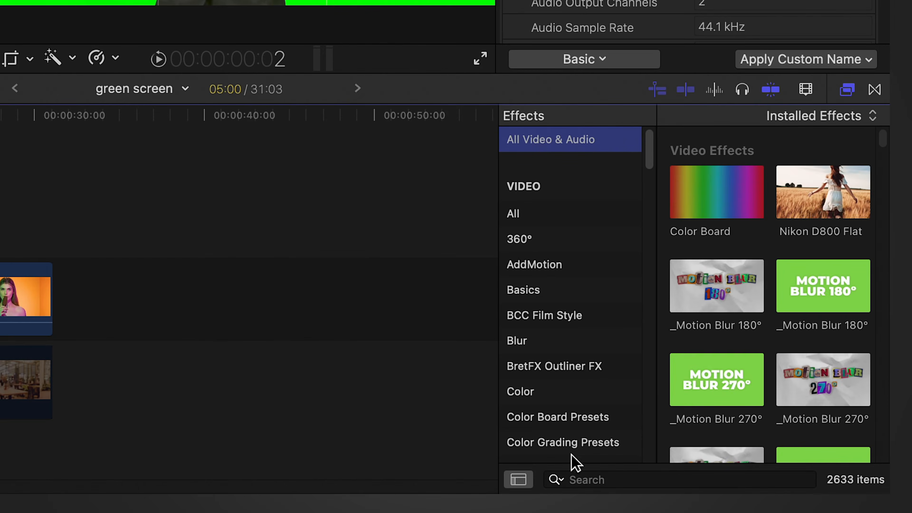
{"action": "left_click", "coordinate": [572, 480]}
{"action": "type", "text": "green"}
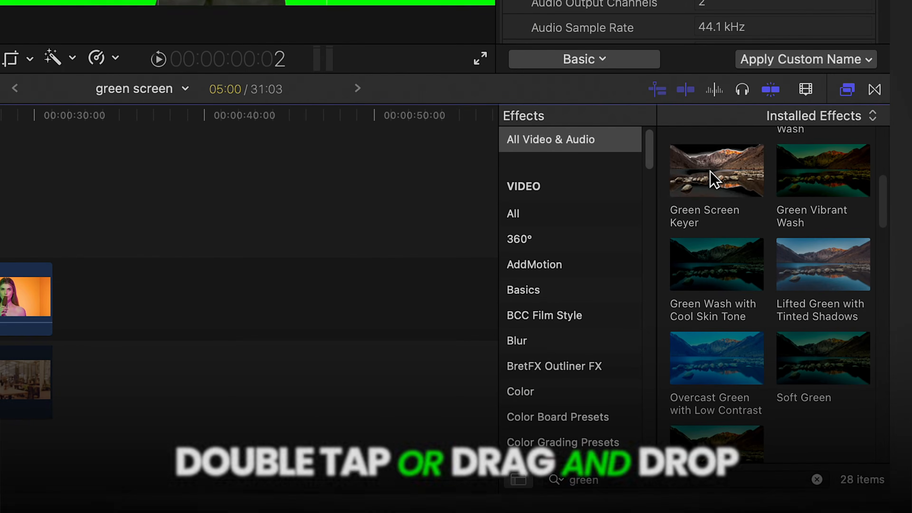
{"action": "double_click", "coordinate": [713, 178]}
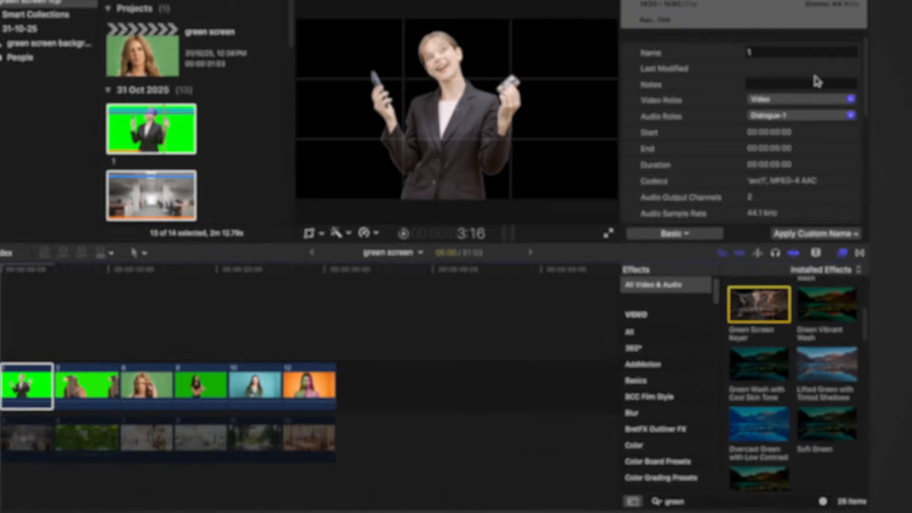
Step: Show the keyer's settings in a full-height inspector and enlarge the viewer by hiding the effects and media browsers
{"action": "left_click", "coordinate": [646, 32]}
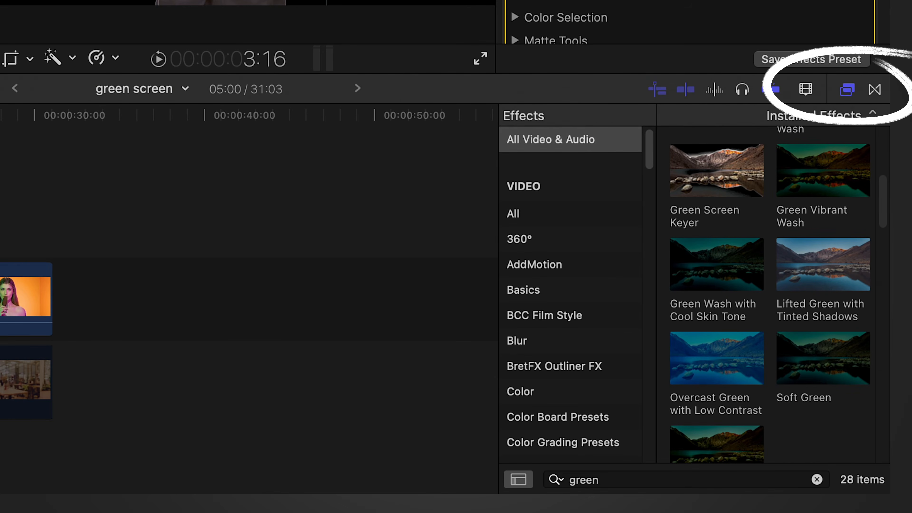
{"action": "left_click", "coordinate": [843, 92]}
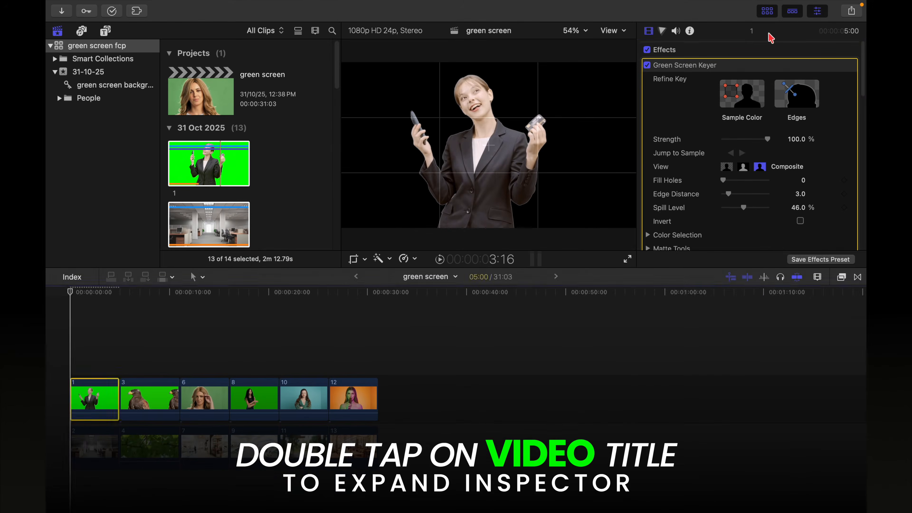
{"action": "double_click", "coordinate": [770, 36]}
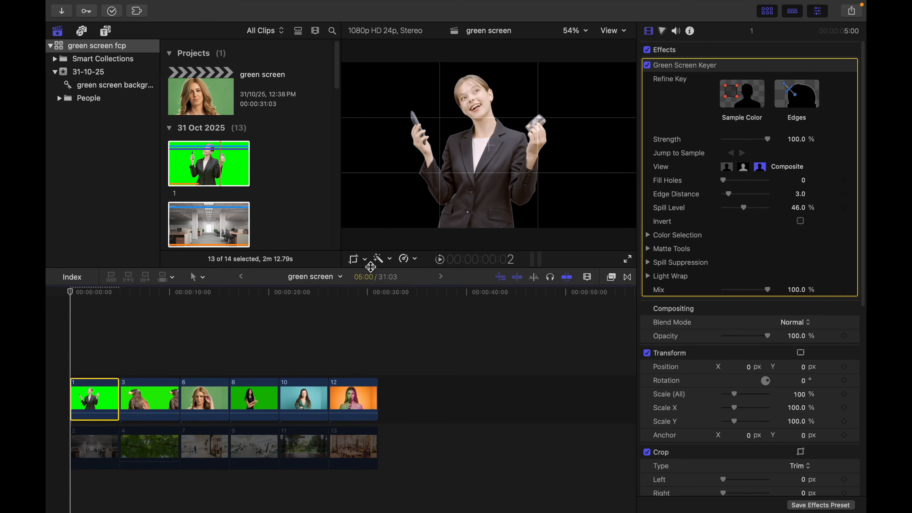
{"action": "left_click_drag", "start_coordinate": [371, 268], "coordinate": [362, 390]}
{"action": "scroll", "coordinate": [359, 434], "scroll_direction": "down", "scroll_amount": 2}
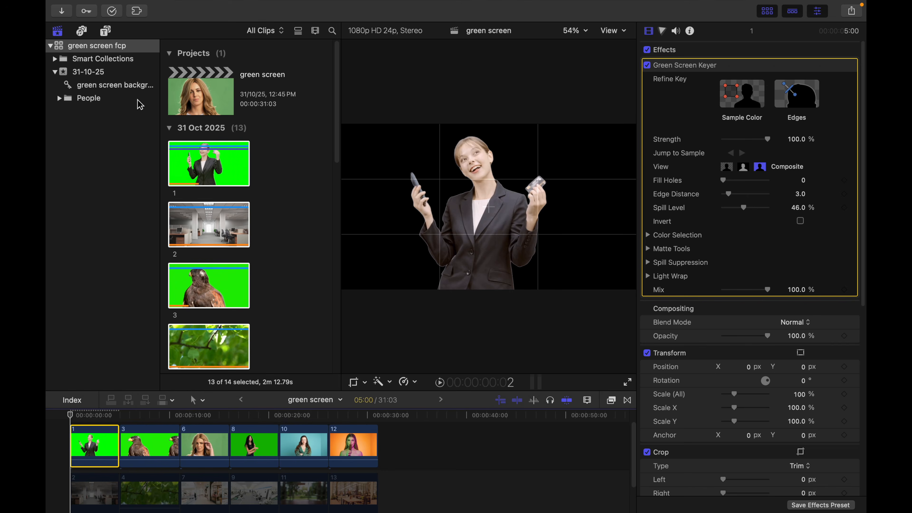
{"action": "left_click", "coordinate": [767, 11]}
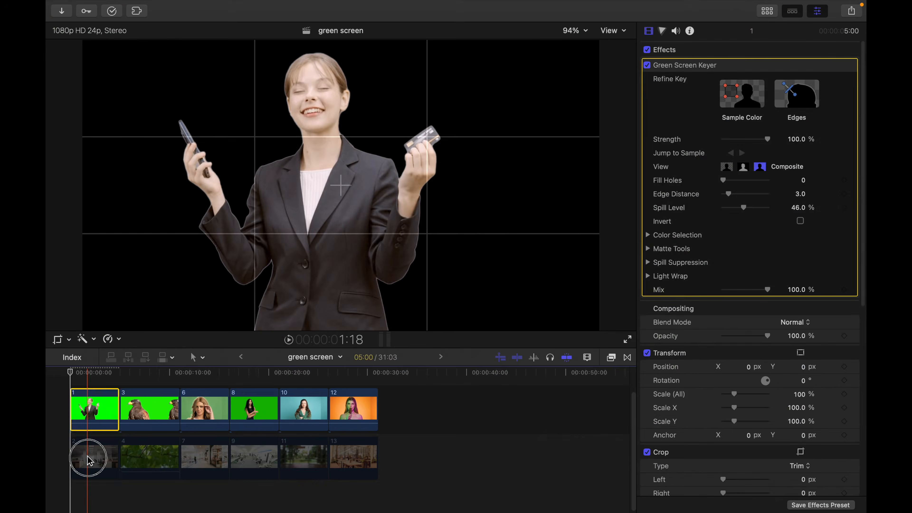
Step: Enable the disabled office background clip beneath the keyed woman
{"action": "left_click", "coordinate": [88, 456]}
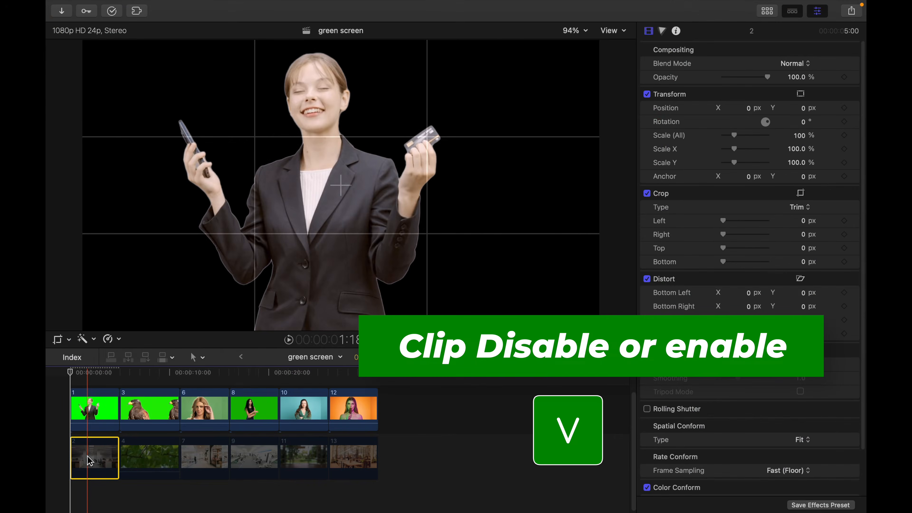
{"action": "key", "text": "v"}
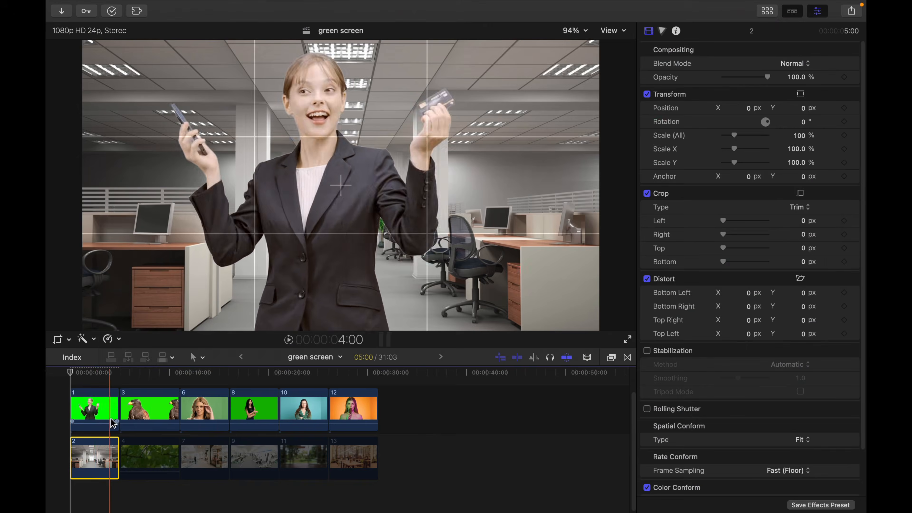
Step: Scale the keyed woman's clip to 109% and position it at X 66.0 px, Y -168.3 px
{"action": "left_click", "coordinate": [97, 411]}
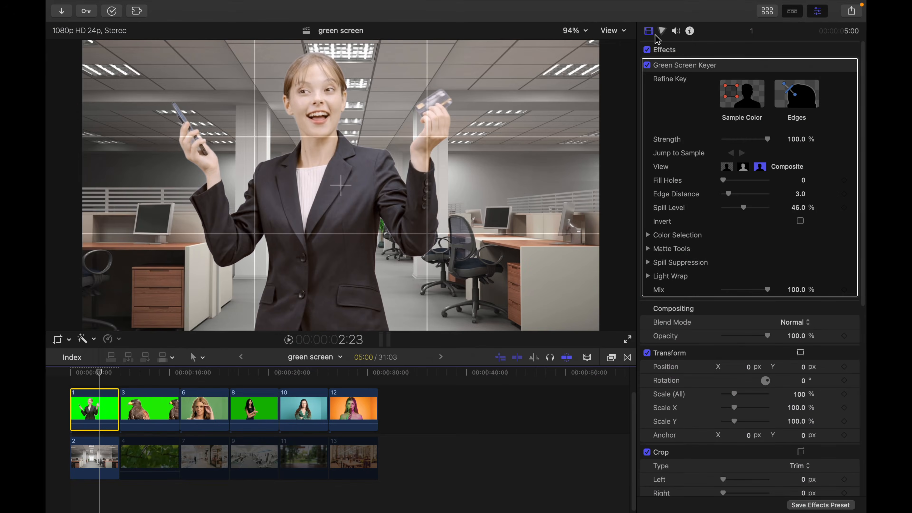
{"action": "scroll", "coordinate": [668, 319], "scroll_direction": "down", "scroll_amount": 2}
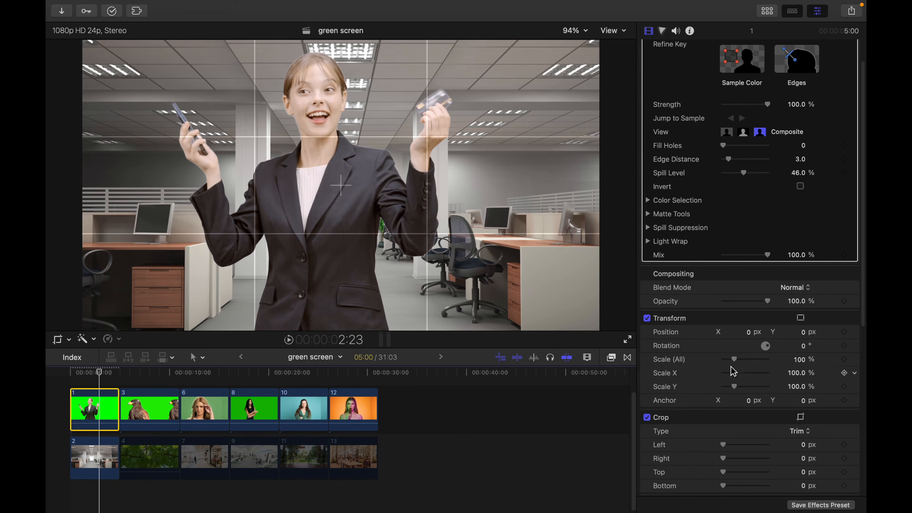
{"action": "left_click_drag", "start_coordinate": [737, 365], "coordinate": [734, 365]}
{"action": "left_click_drag", "start_coordinate": [802, 332], "coordinate": [806, 335]}
{"action": "left_click_drag", "start_coordinate": [737, 365], "coordinate": [751, 339]}
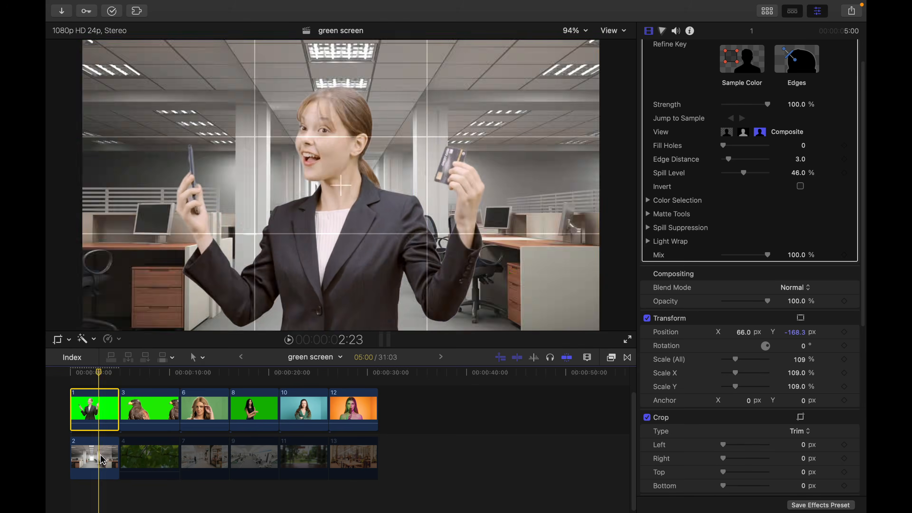
Step: Disable the office background clip and examine the keyed woman alone, with the start of the timeline enlarged
{"action": "left_click", "coordinate": [103, 460]}
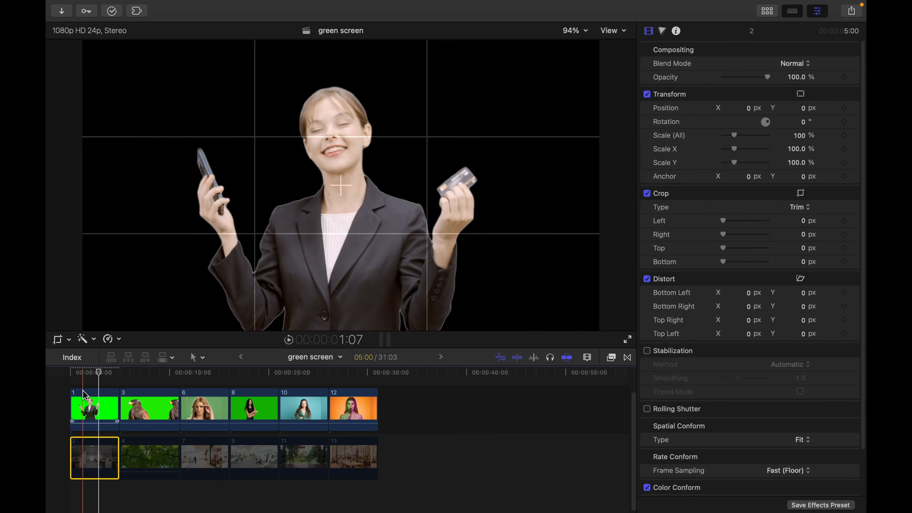
{"action": "key", "text": "super+equal"}
{"action": "key", "text": "super+equal"}
{"action": "key", "text": "super+equal"}
{"action": "scroll", "coordinate": [83, 390], "scroll_direction": "up", "scroll_amount": 3}
{"action": "scroll", "coordinate": [85, 395], "scroll_direction": "left", "scroll_amount": 5}
{"action": "scroll", "coordinate": [85, 395], "scroll_direction": "down", "scroll_amount": 1}
{"action": "left_click", "coordinate": [164, 427]}
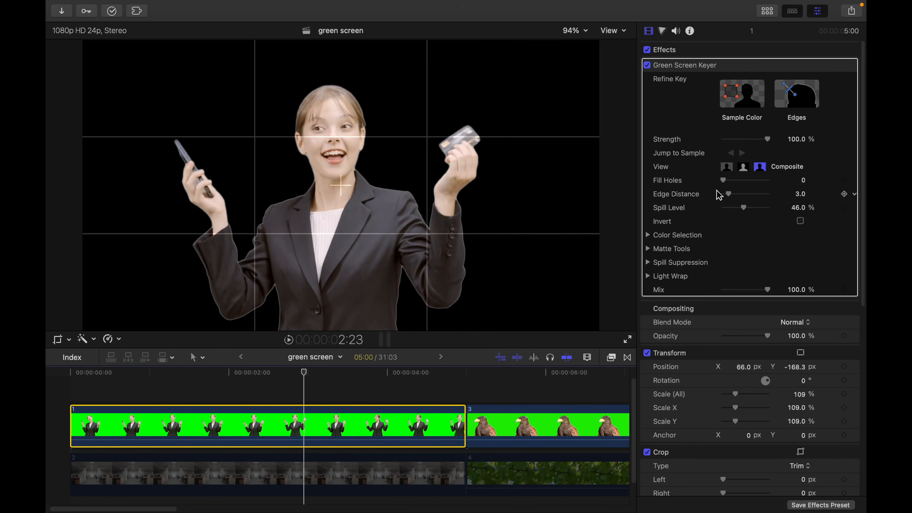
Step: Re-enable the office background clip and display the video scopes beside the viewer as a Luma waveform
{"action": "left_click", "coordinate": [304, 472]}
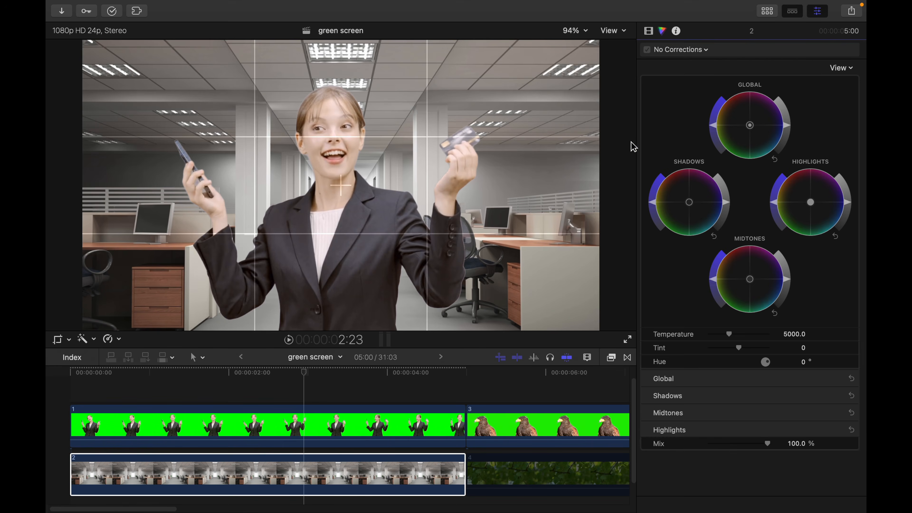
{"action": "left_click", "coordinate": [615, 34]}
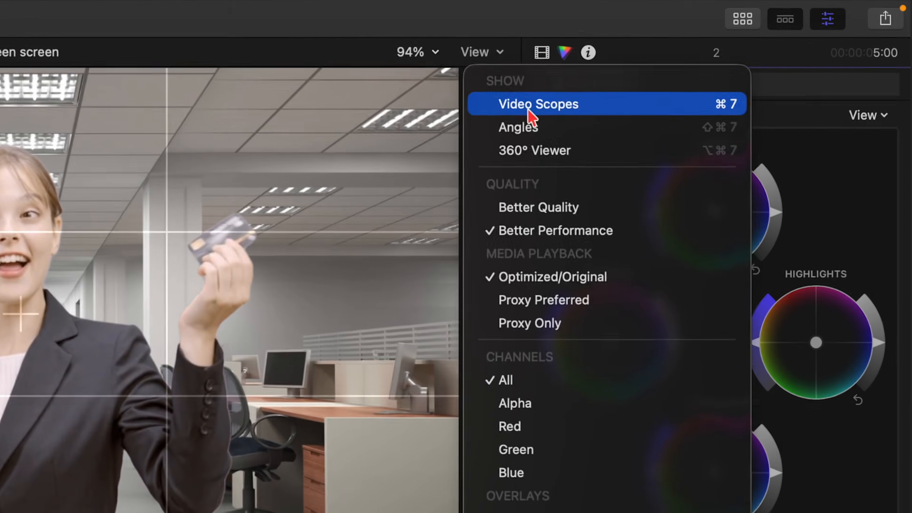
{"action": "left_click", "coordinate": [526, 107]}
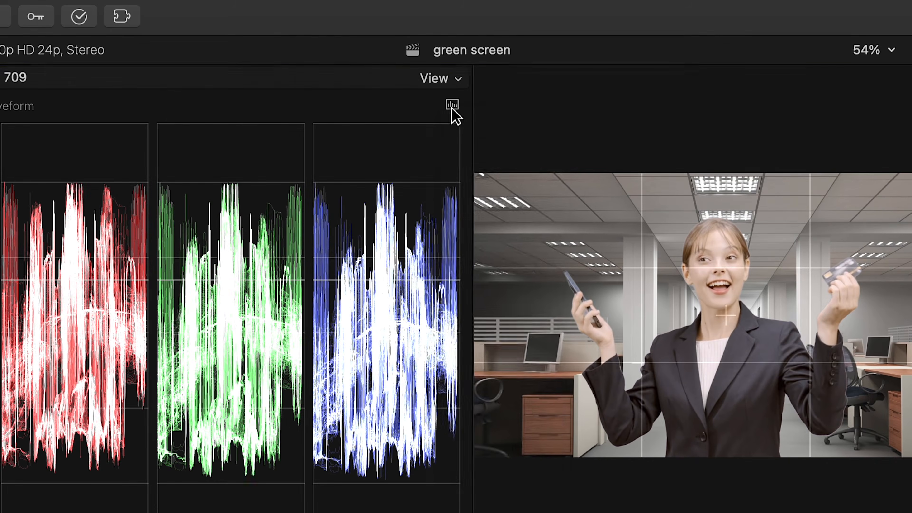
{"action": "left_click", "coordinate": [452, 105]}
{"action": "left_click", "coordinate": [484, 349]}
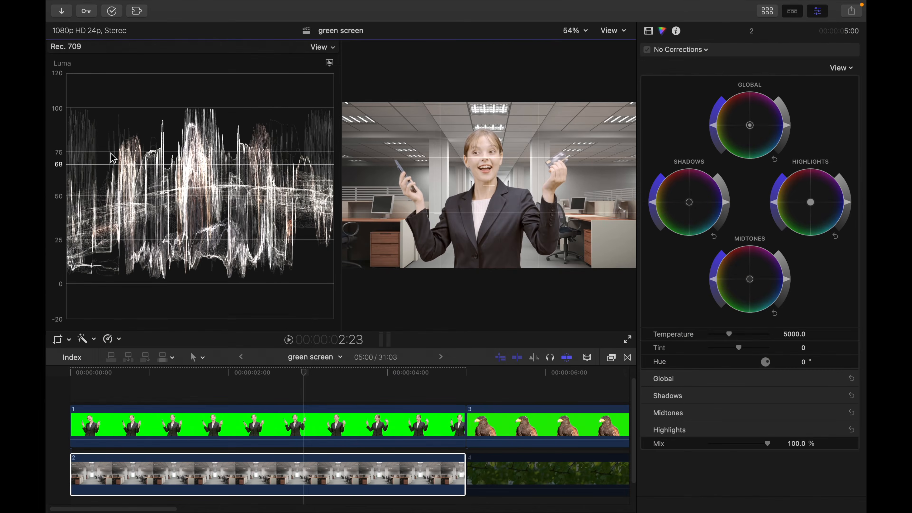
Step: Lower the shadow and midtone brightness of the keyed woman's clip with the color wheels, and fine-tune its global brightness
{"action": "left_click", "coordinate": [283, 423]}
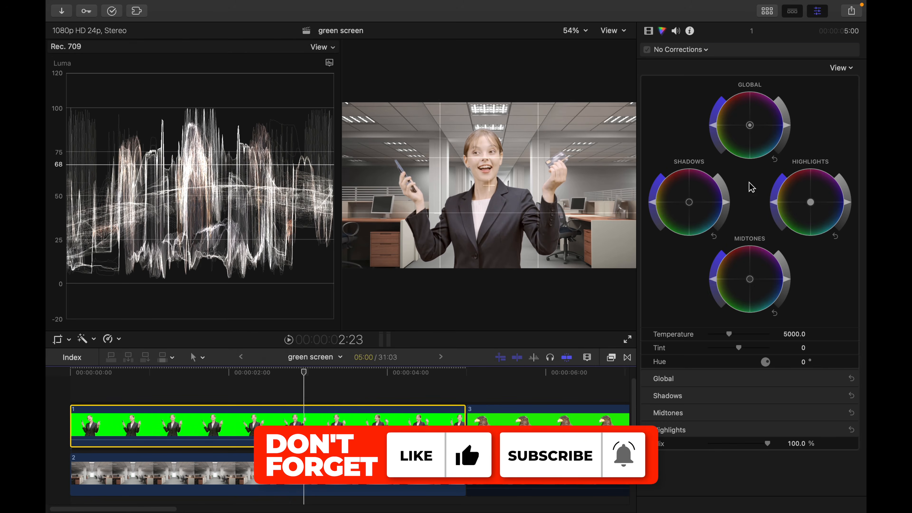
{"action": "mouse_move", "coordinate": [725, 207]}
{"action": "left_mouse_down"}
{"action": "mouse_move", "coordinate": [723, 216]}
{"action": "mouse_move", "coordinate": [719, 203]}
{"action": "left_mouse_up"}
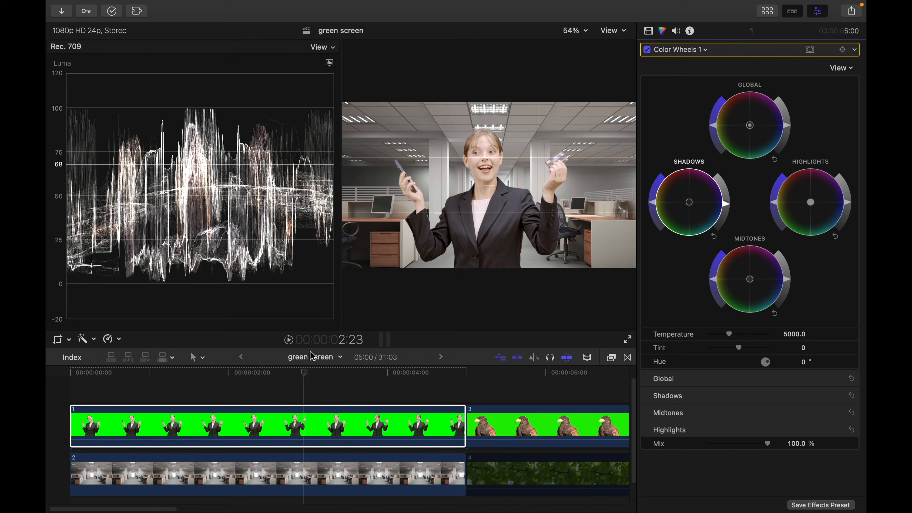
{"action": "left_click_drag", "start_coordinate": [787, 283], "coordinate": [786, 290]}
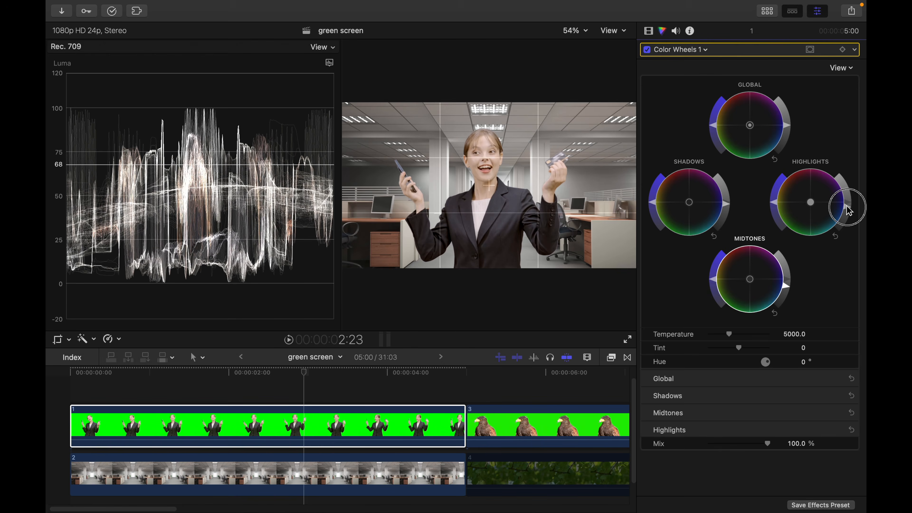
{"action": "left_click_drag", "start_coordinate": [786, 124], "coordinate": [785, 123]}
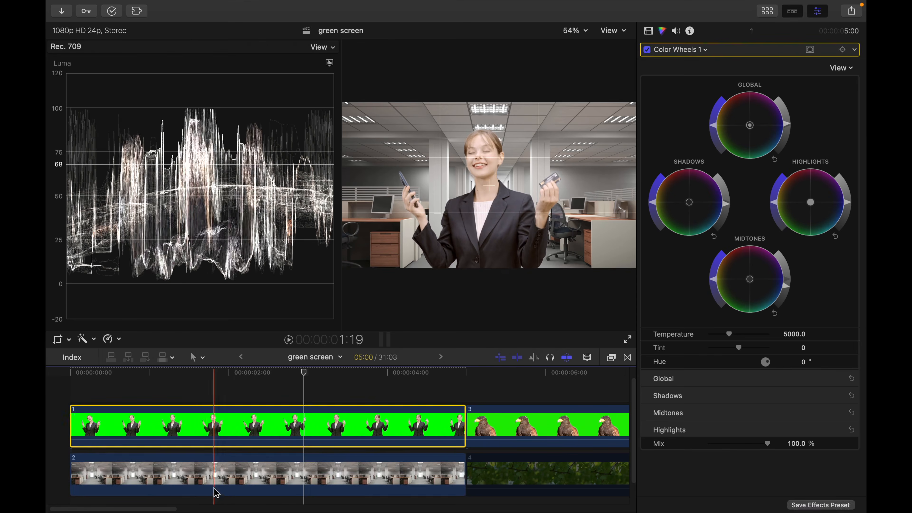
Step: Check the keyed woman's luma levels with the office background disabled, and re-enable the background with its shadows lowered
{"action": "left_click", "coordinate": [213, 488]}
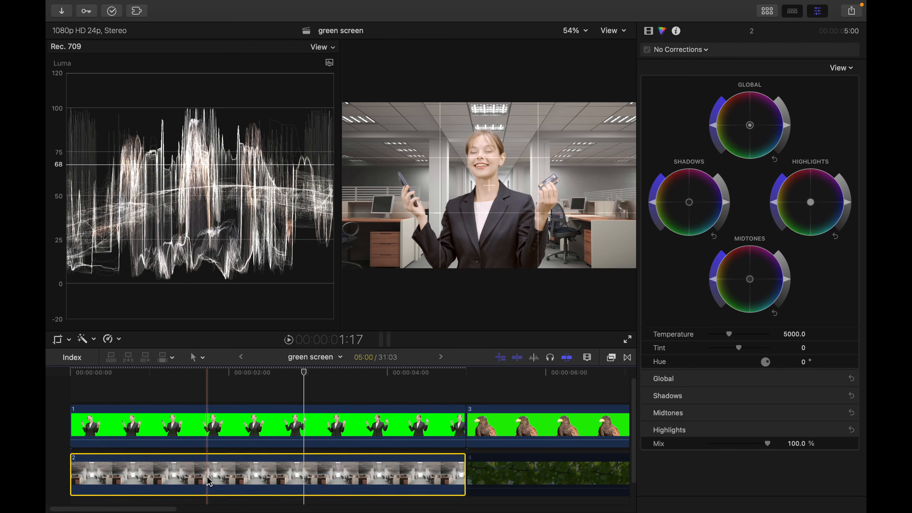
{"action": "key", "text": "v"}
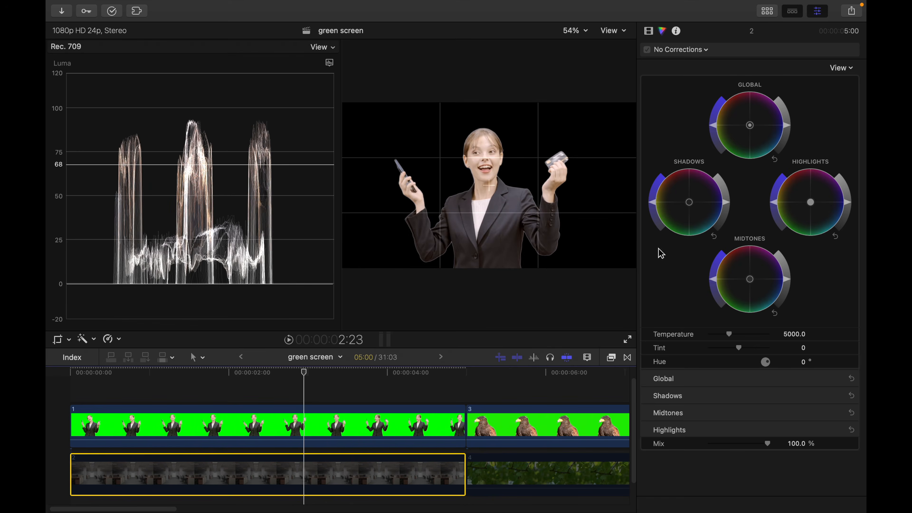
{"action": "left_click", "coordinate": [728, 207]}
{"action": "left_click", "coordinate": [362, 433]}
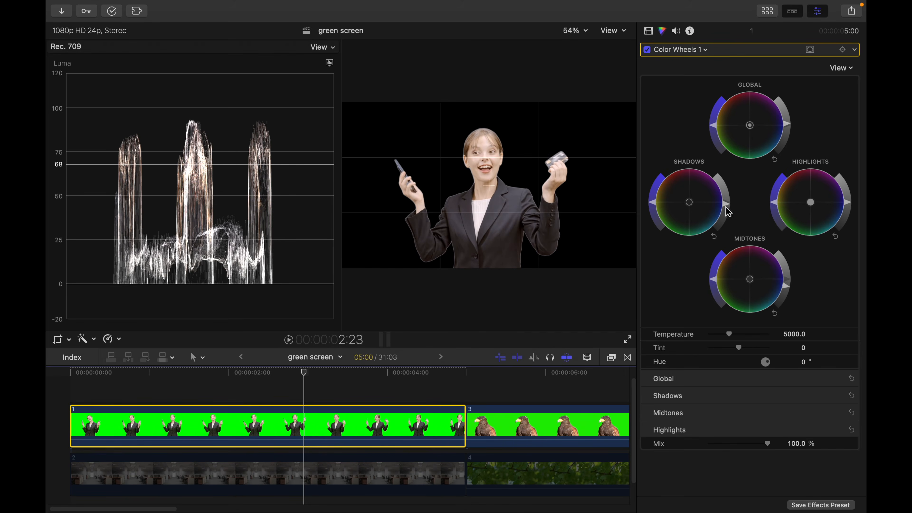
{"action": "left_click", "coordinate": [245, 472]}
{"action": "key", "text": "v"}
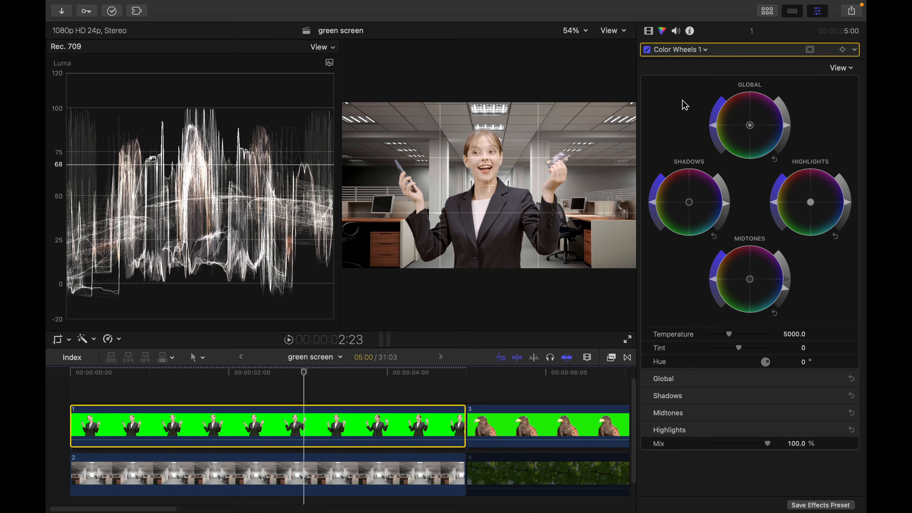
Step: Compare the keyed woman's clip with its Color Wheels correction switched off and on
{"action": "left_click", "coordinate": [647, 49]}
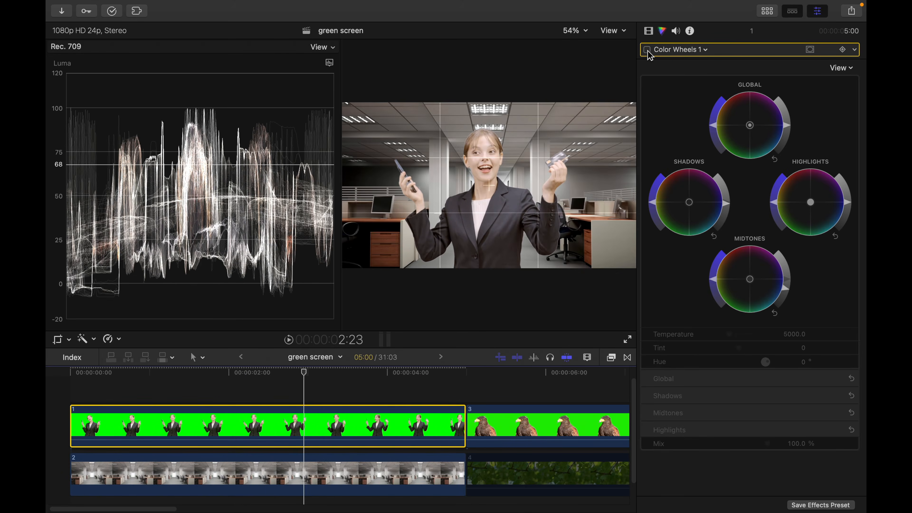
{"action": "left_click", "coordinate": [647, 50]}
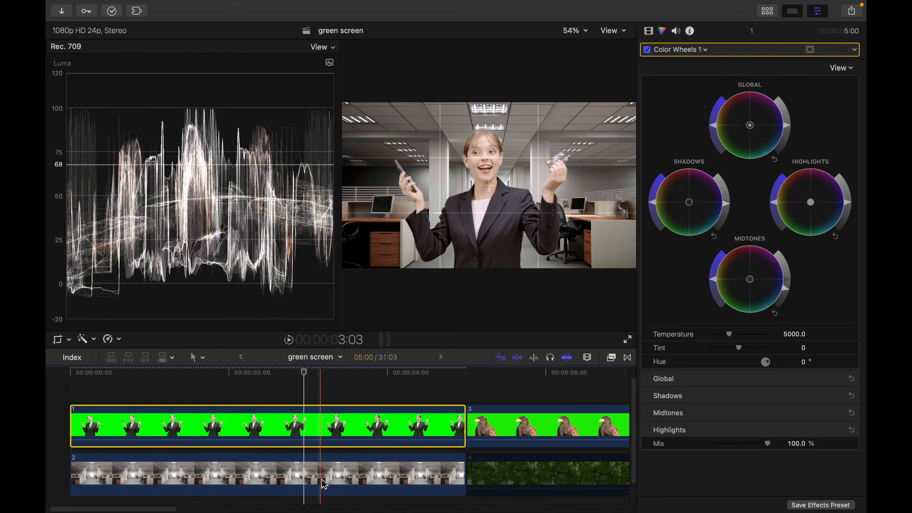
Step: Rename the office background clip's Color Wheels correction as "bg"
{"action": "left_click", "coordinate": [322, 479]}
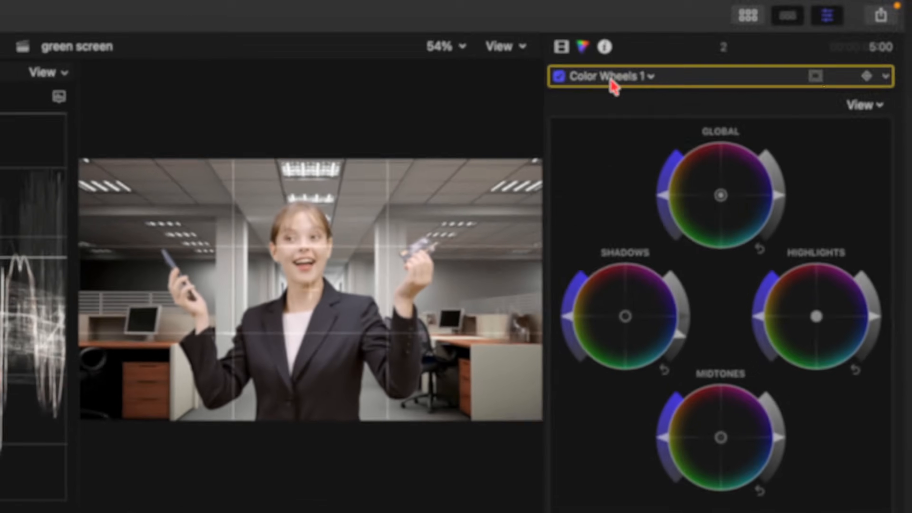
{"action": "left_click", "coordinate": [679, 50]}
{"action": "left_click", "coordinate": [603, 168]}
{"action": "type", "text": "bg"}
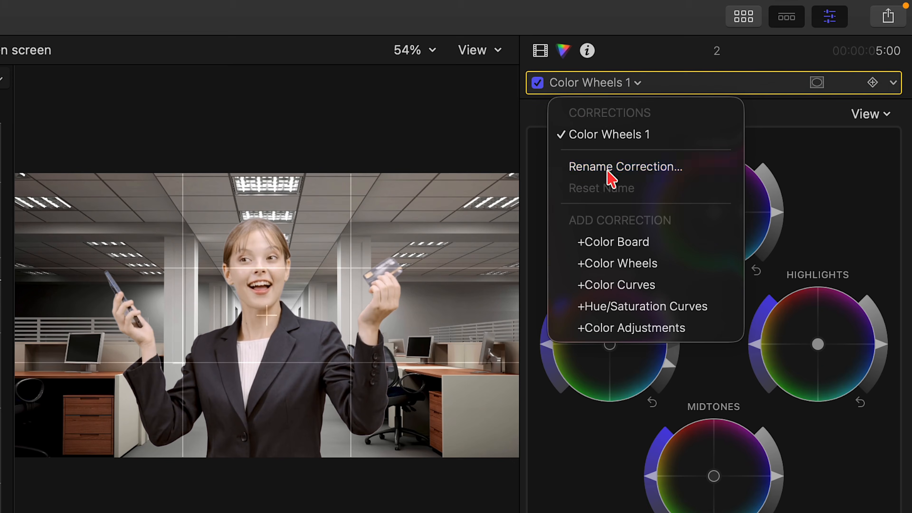
{"action": "key", "text": "Return"}
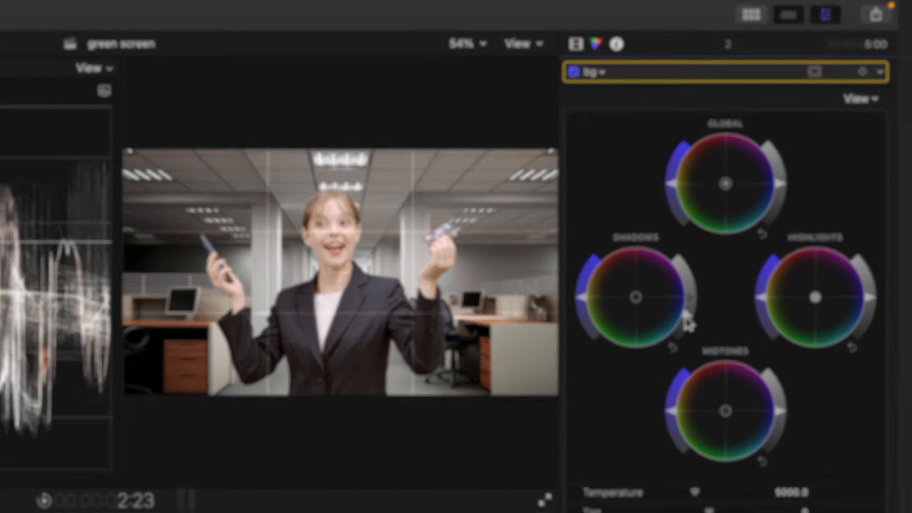
Step: Lower the shadow brightness of the office background further and slightly darken its midtones with the color wheels
{"action": "mouse_move", "coordinate": [684, 316]}
{"action": "left_mouse_down"}
{"action": "mouse_move", "coordinate": [690, 302]}
{"action": "mouse_move", "coordinate": [679, 330]}
{"action": "mouse_move", "coordinate": [683, 323]}
{"action": "left_mouse_up"}
{"action": "left_click_drag", "start_coordinate": [721, 219], "coordinate": [725, 220]}
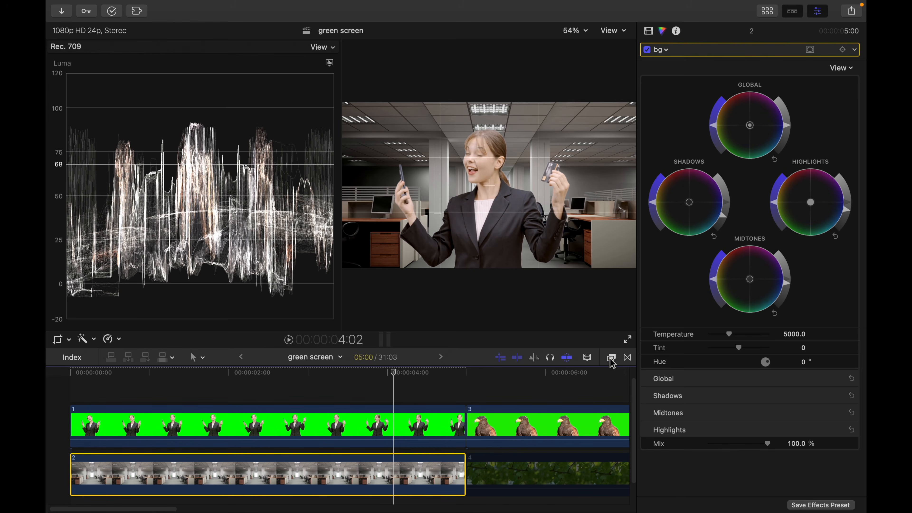
Step: Apply the Gaussian blur effect to the office background clip and reduce its Amount to 12.01
{"action": "left_click", "coordinate": [610, 359]}
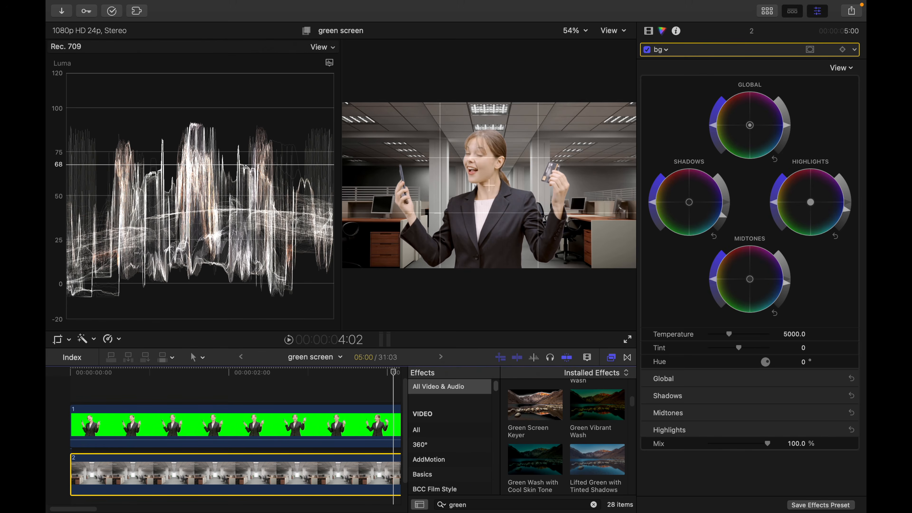
{"action": "left_click", "coordinate": [593, 504]}
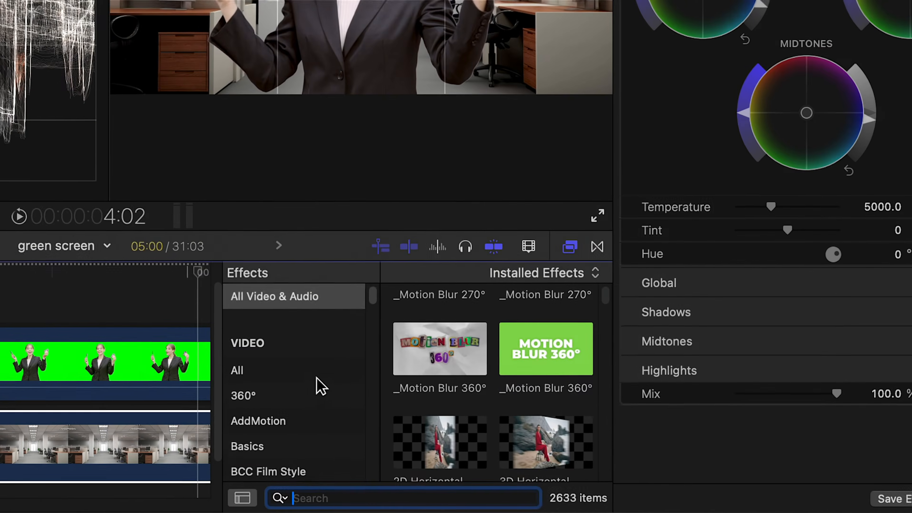
{"action": "scroll", "coordinate": [452, 434], "scroll_direction": "down", "scroll_amount": 5}
{"action": "left_click", "coordinate": [452, 434]}
{"action": "left_click_drag", "start_coordinate": [412, 409], "coordinate": [71, 458]}
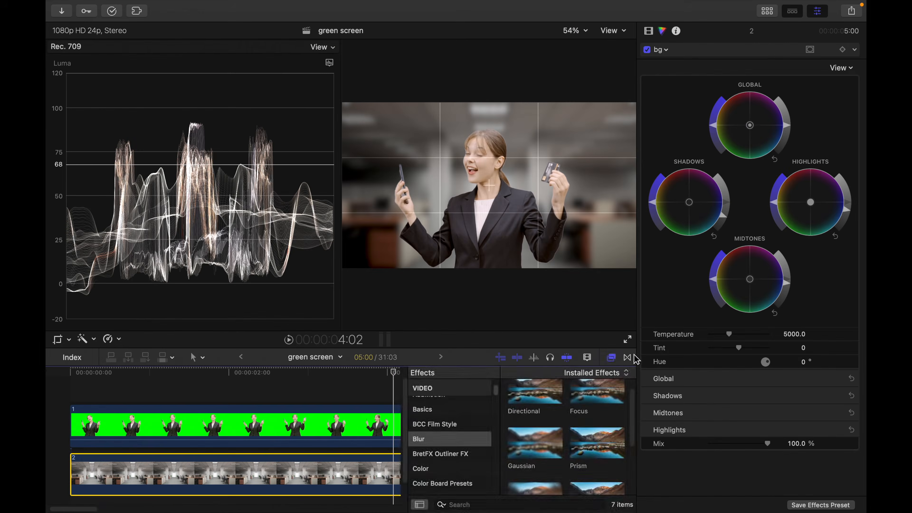
{"action": "left_click", "coordinate": [574, 254]}
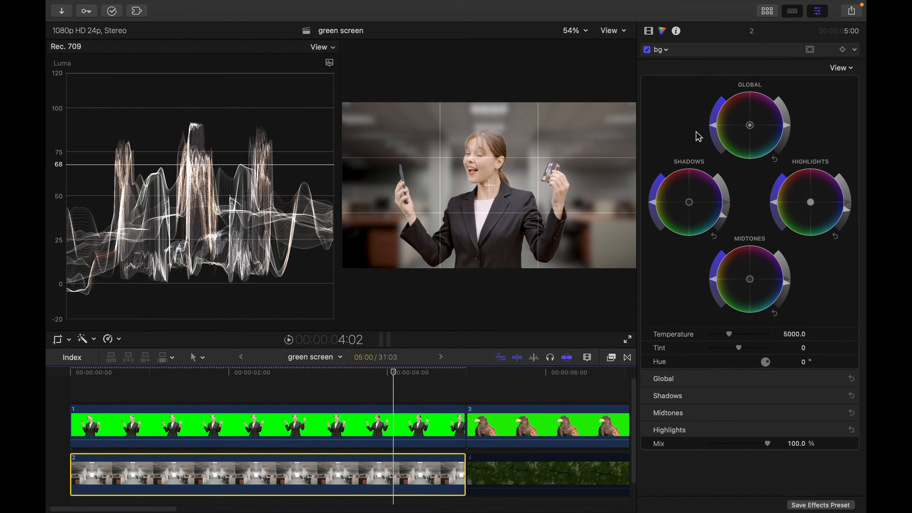
{"action": "left_click", "coordinate": [649, 32]}
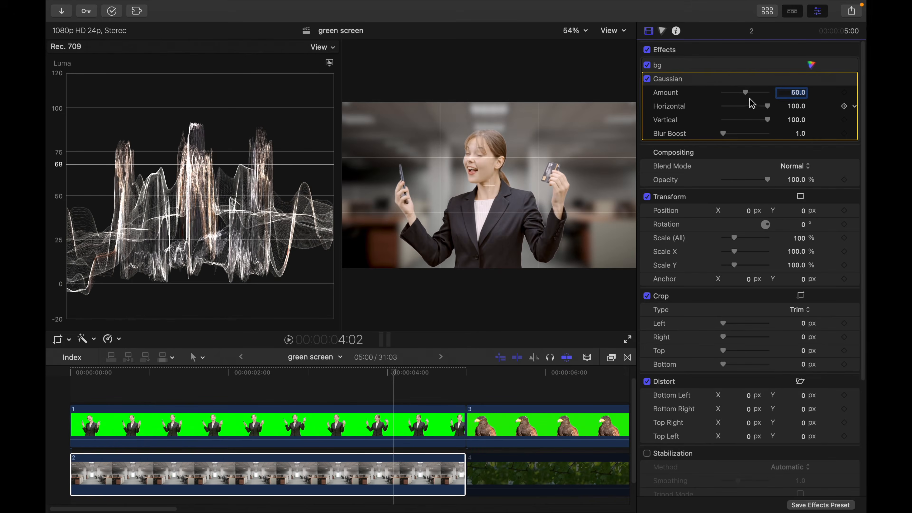
{"action": "mouse_move", "coordinate": [744, 93]}
{"action": "left_mouse_down"}
{"action": "mouse_move", "coordinate": [705, 98]}
{"action": "mouse_move", "coordinate": [729, 102]}
{"action": "left_mouse_up"}
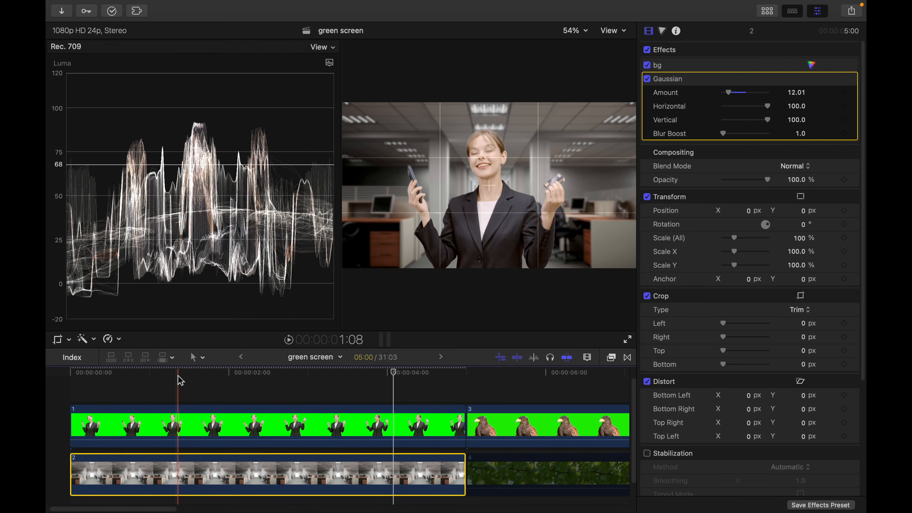
Step: Lower the midtone and highlight brightness of the woman's clip over the office with Color Wheels 1, and play back the composite
{"action": "left_click_drag", "start_coordinate": [220, 380], "coordinate": [215, 474]}
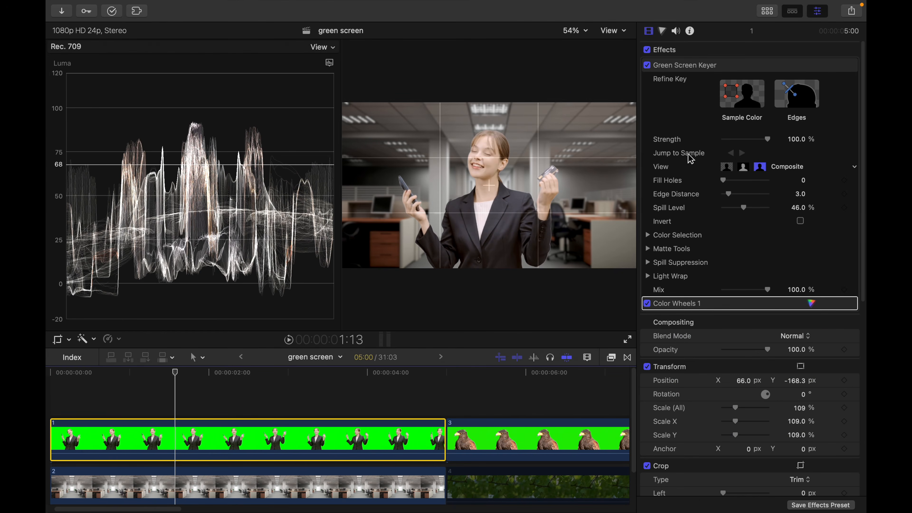
{"action": "left_click", "coordinate": [811, 303]}
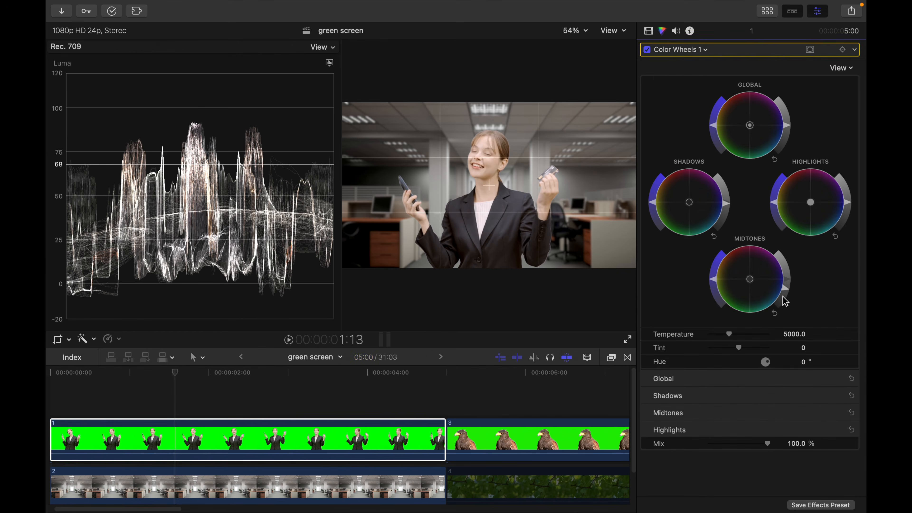
{"action": "left_click_drag", "start_coordinate": [784, 289], "coordinate": [779, 302]}
{"action": "left_click_drag", "start_coordinate": [848, 203], "coordinate": [846, 208]}
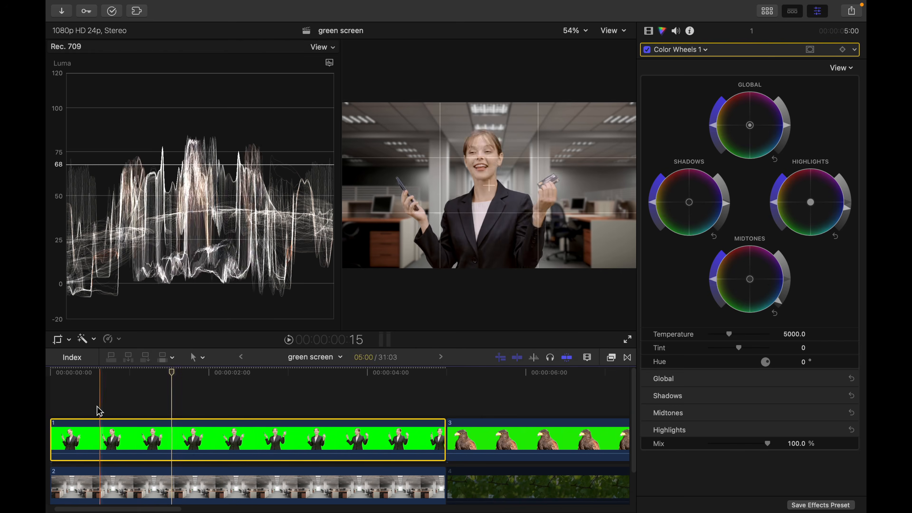
{"action": "key", "text": "space"}
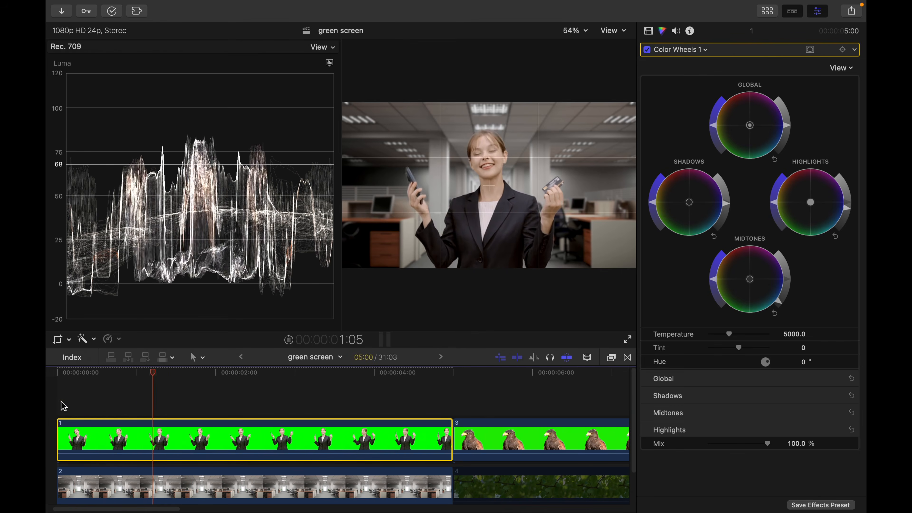
{"action": "key", "text": "space"}
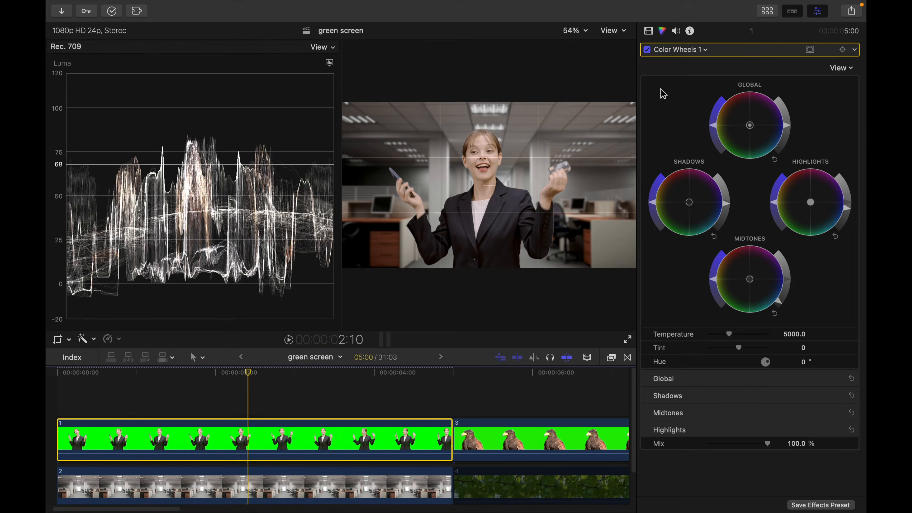
Step: Compare the woman's clip with its Green Screen Keyer and Color Wheels 1 switched off and on
{"action": "left_click", "coordinate": [648, 32]}
{"action": "left_click", "coordinate": [647, 65]}
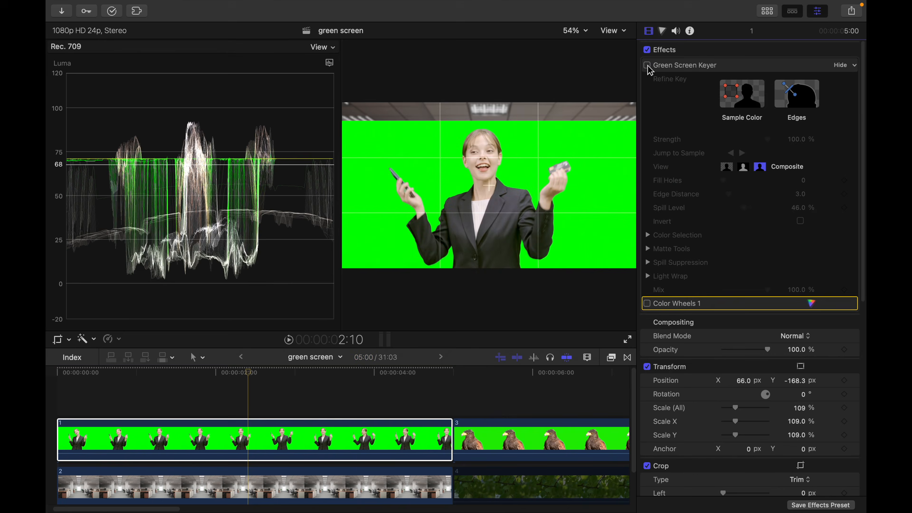
{"action": "left_click", "coordinate": [647, 65]}
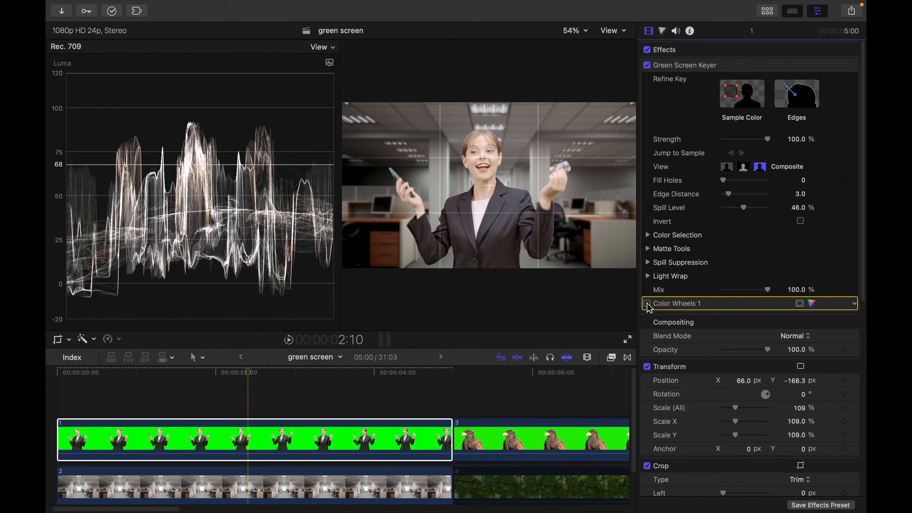
{"action": "left_click", "coordinate": [648, 303]}
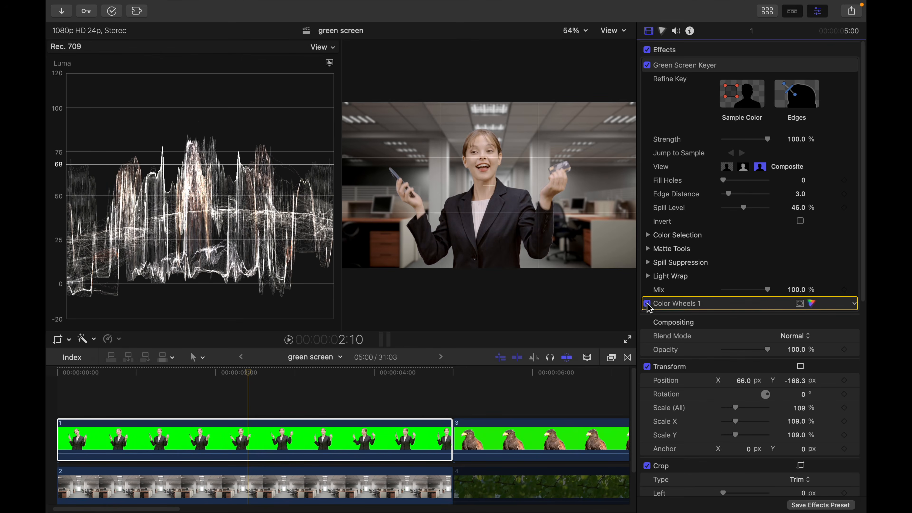
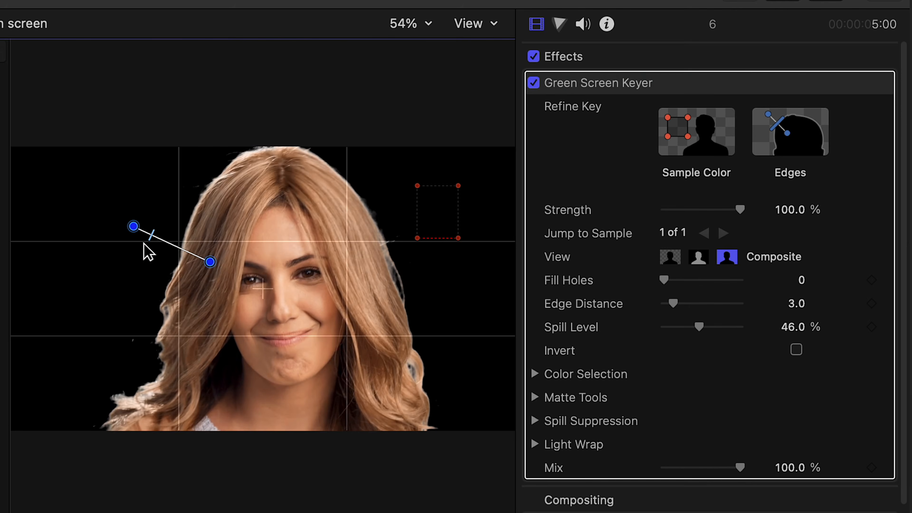
Step: Move the keyer's Edges transition marker closer to the long-haired woman's hair and lower the key Strength to 0%
{"action": "left_click_drag", "start_coordinate": [152, 235], "coordinate": [177, 262]}
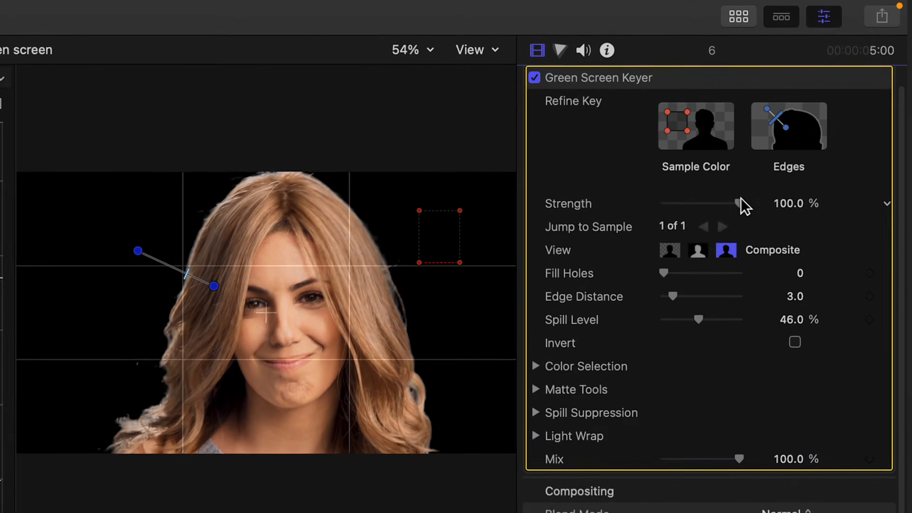
{"action": "left_click", "coordinate": [767, 120]}
{"action": "left_click_drag", "start_coordinate": [739, 204], "coordinate": [689, 227]}
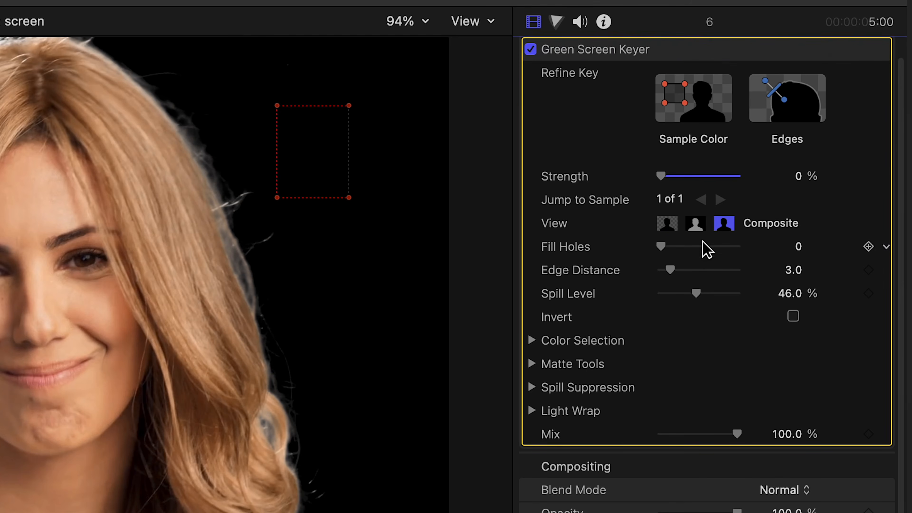
Step: Switch the keyer view to Matte and set Fill Holes to 1.23, trying higher and zero values first
{"action": "left_click", "coordinate": [695, 224]}
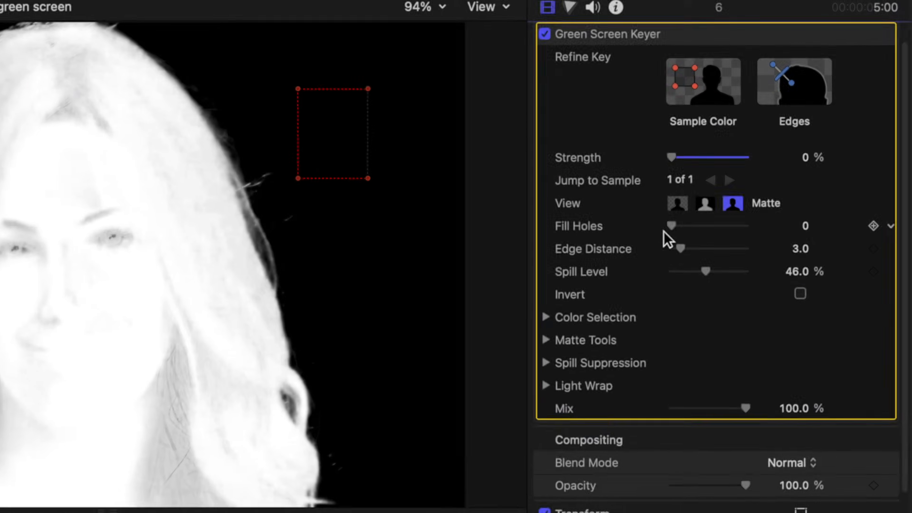
{"action": "left_click_drag", "start_coordinate": [672, 236], "coordinate": [685, 238]}
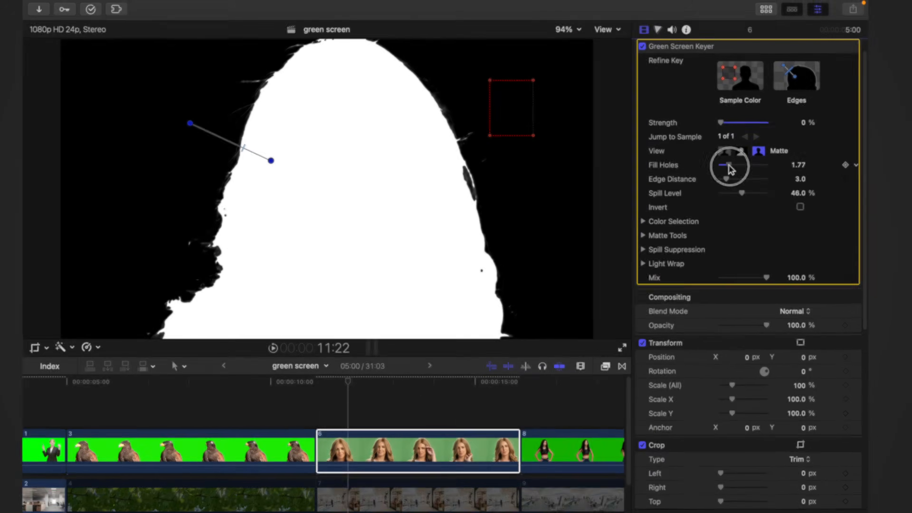
{"action": "mouse_move", "coordinate": [729, 165]}
{"action": "left_mouse_down"}
{"action": "mouse_move", "coordinate": [740, 169]}
{"action": "mouse_move", "coordinate": [715, 172]}
{"action": "left_mouse_up"}
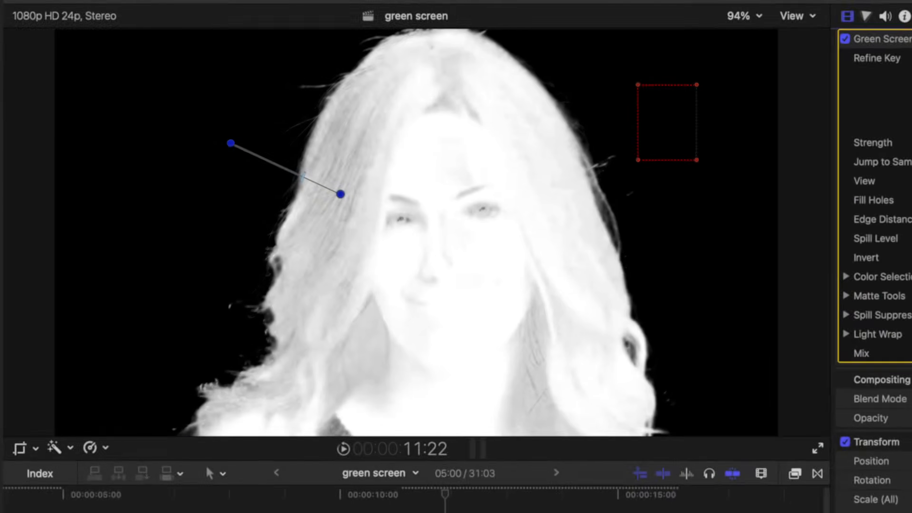
{"action": "left_click_drag", "start_coordinate": [908, 200], "coordinate": [911, 200]}
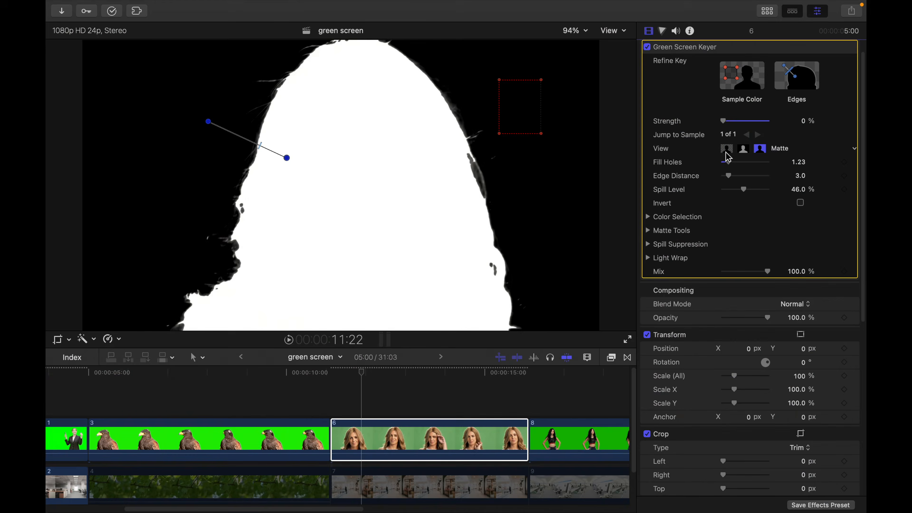
Step: Compare the Composite, Original and Matte views of the long-haired woman's key, ending on Composite
{"action": "left_click", "coordinate": [726, 153]}
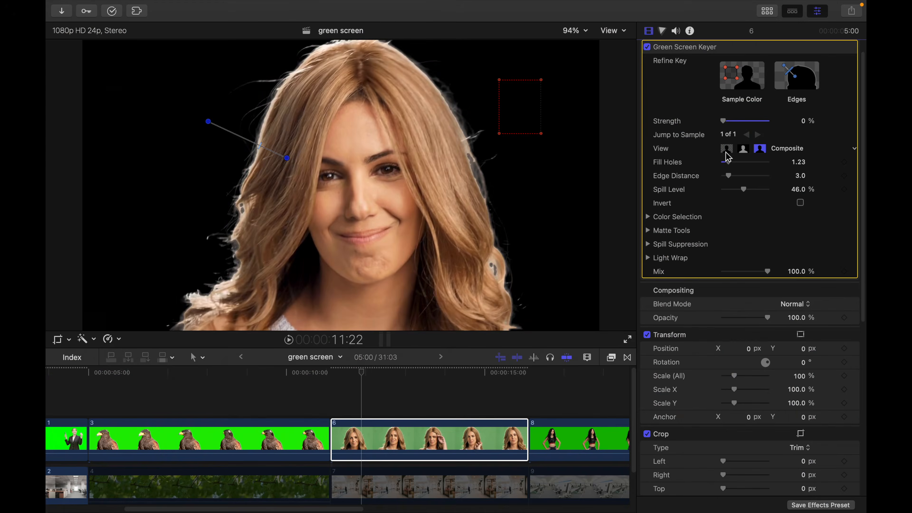
{"action": "left_click", "coordinate": [761, 150]}
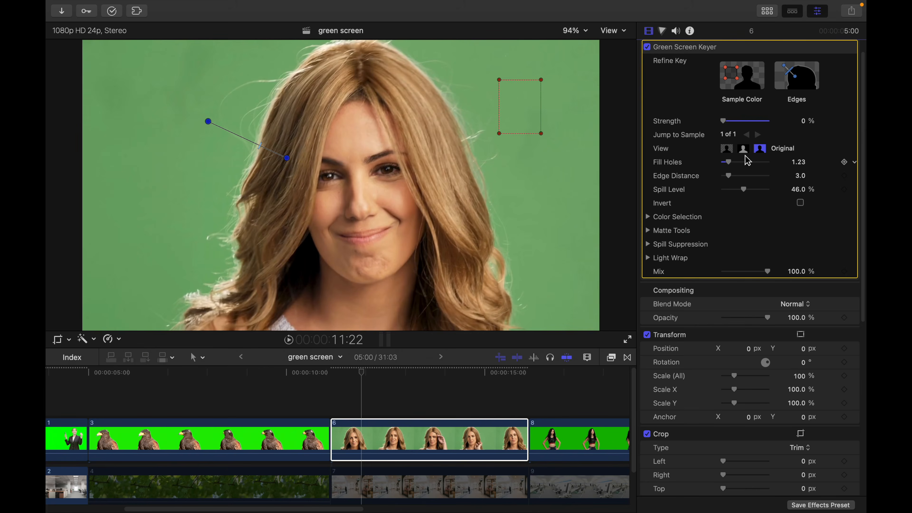
{"action": "left_click", "coordinate": [743, 149]}
{"action": "left_click", "coordinate": [727, 148]}
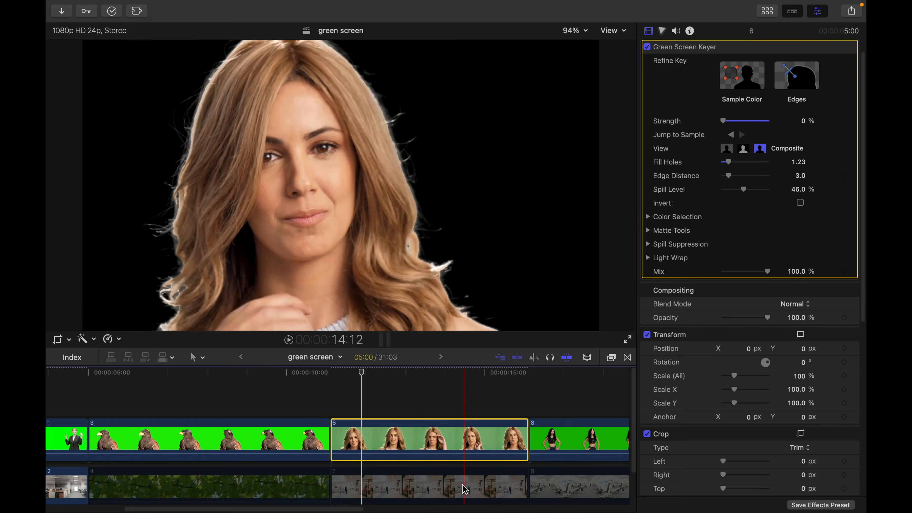
Step: Check the key over the blurred shop background by enabling clip 7, previewing it and disabling it again
{"action": "left_click", "coordinate": [455, 485]}
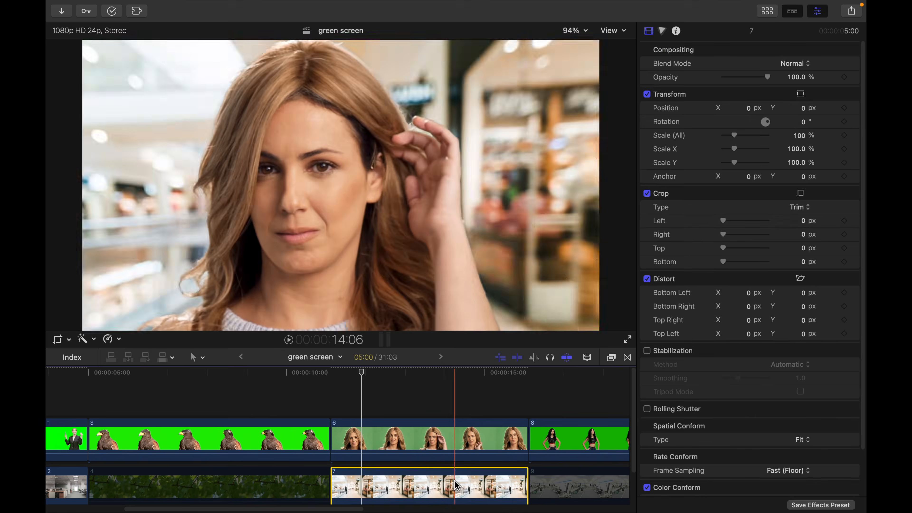
{"action": "key", "text": "l"}
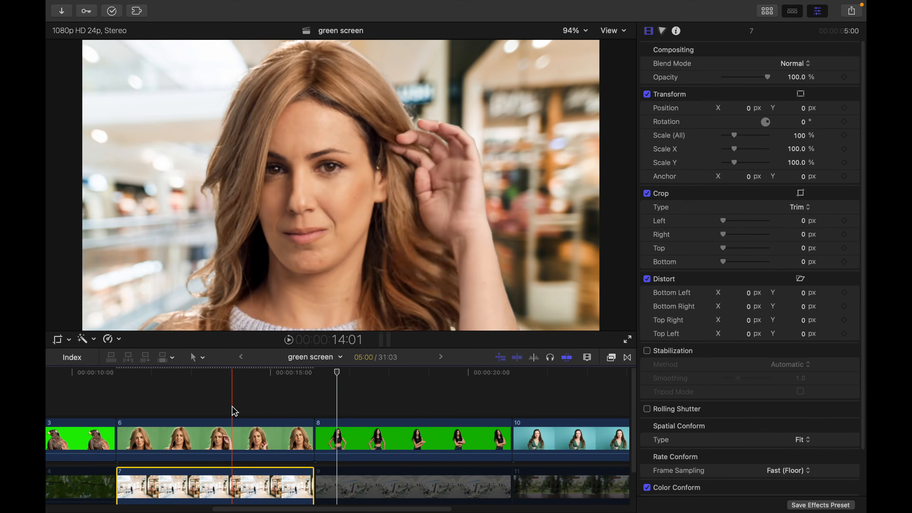
{"action": "left_click", "coordinate": [232, 410]}
{"action": "left_click", "coordinate": [242, 480]}
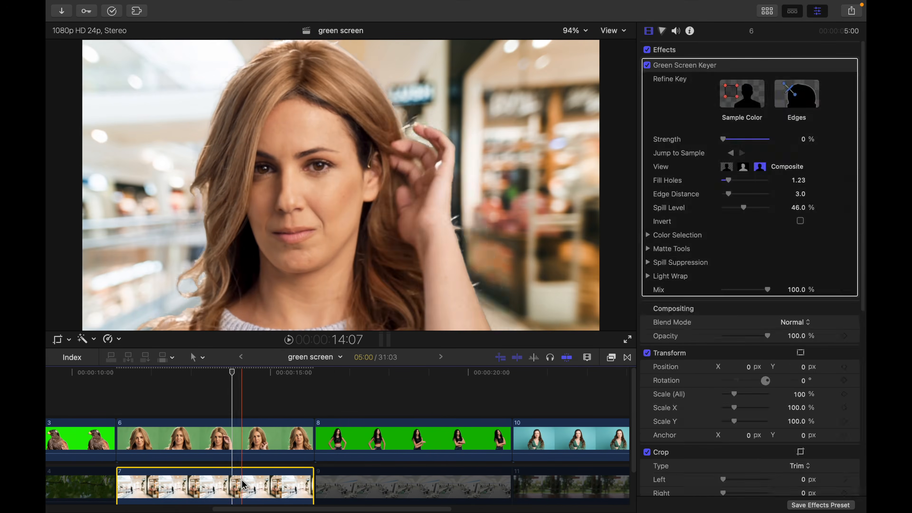
{"action": "key", "text": "v"}
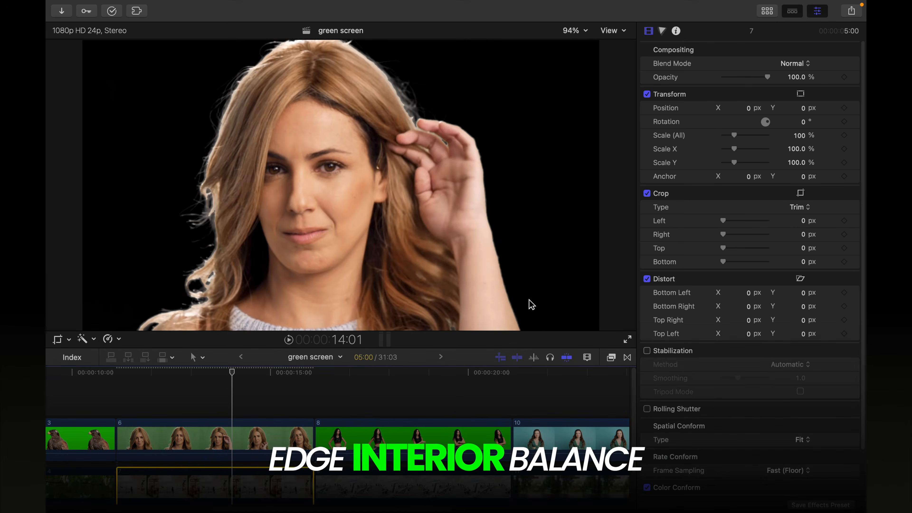
Step: Set the Edge Distance of the long-haired woman's key to 6.0, after trying 9.0 and 13.0
{"action": "left_click", "coordinate": [225, 446]}
{"action": "scroll", "coordinate": [662, 193], "scroll_direction": "up", "scroll_amount": 5}
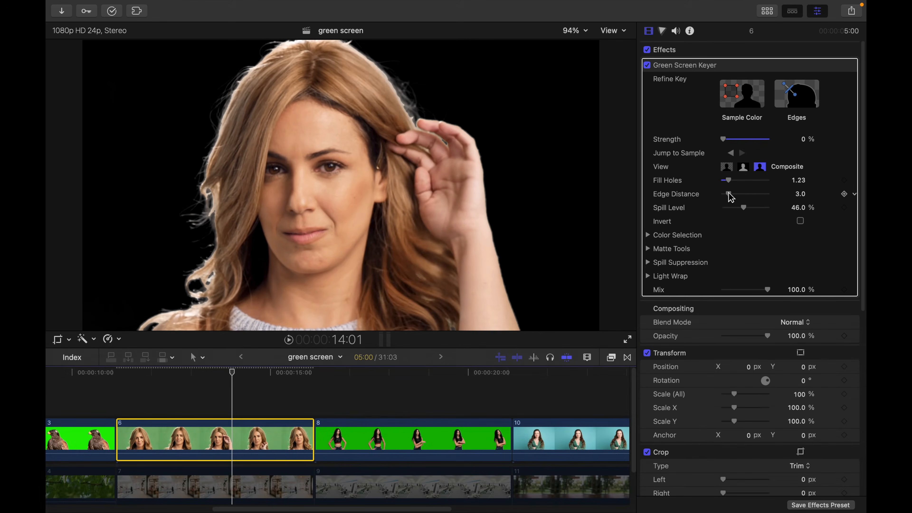
{"action": "left_click_drag", "start_coordinate": [730, 198], "coordinate": [743, 213]}
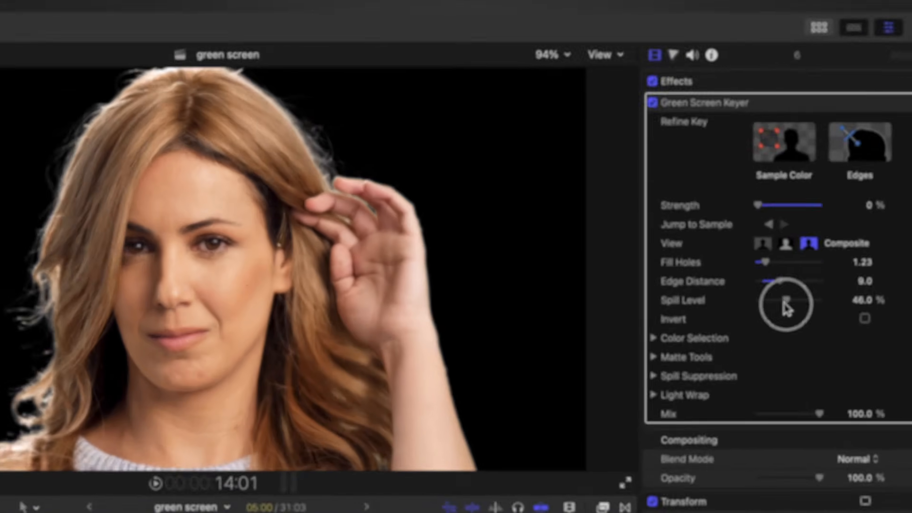
{"action": "mouse_move", "coordinate": [785, 307]}
{"action": "left_mouse_down"}
{"action": "mouse_move", "coordinate": [797, 309]}
{"action": "mouse_move", "coordinate": [738, 302]}
{"action": "mouse_move", "coordinate": [787, 313]}
{"action": "left_mouse_up"}
{"action": "left_click_drag", "start_coordinate": [803, 343], "coordinate": [802, 320]}
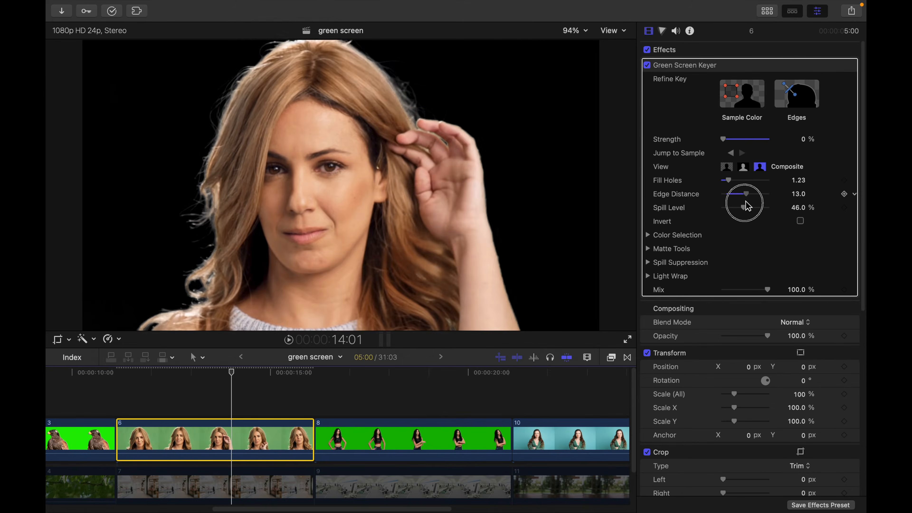
{"action": "mouse_move", "coordinate": [746, 202]}
{"action": "left_mouse_down"}
{"action": "mouse_move", "coordinate": [724, 201]}
{"action": "mouse_move", "coordinate": [740, 207]}
{"action": "left_mouse_up"}
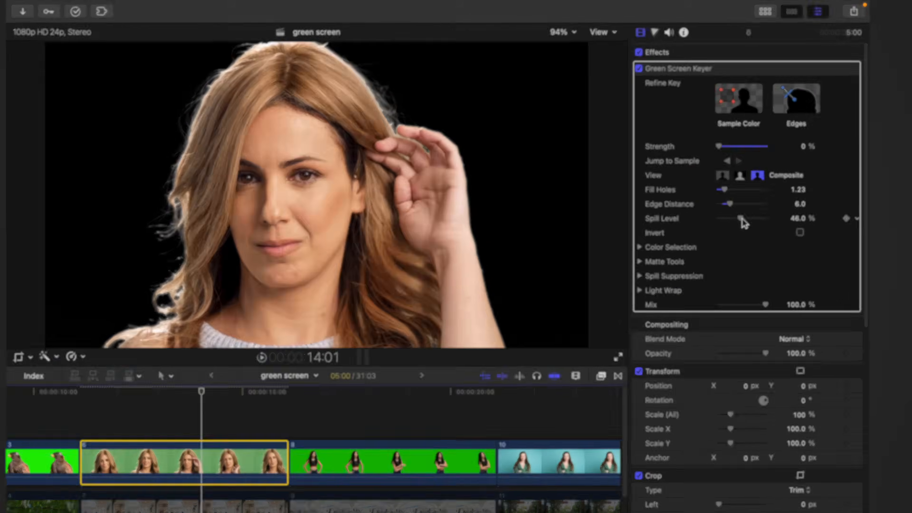
Step: Try a Spill Level of 0% on the long-haired woman's key and raise it to 100%
{"action": "left_click_drag", "start_coordinate": [745, 209], "coordinate": [745, 208]}
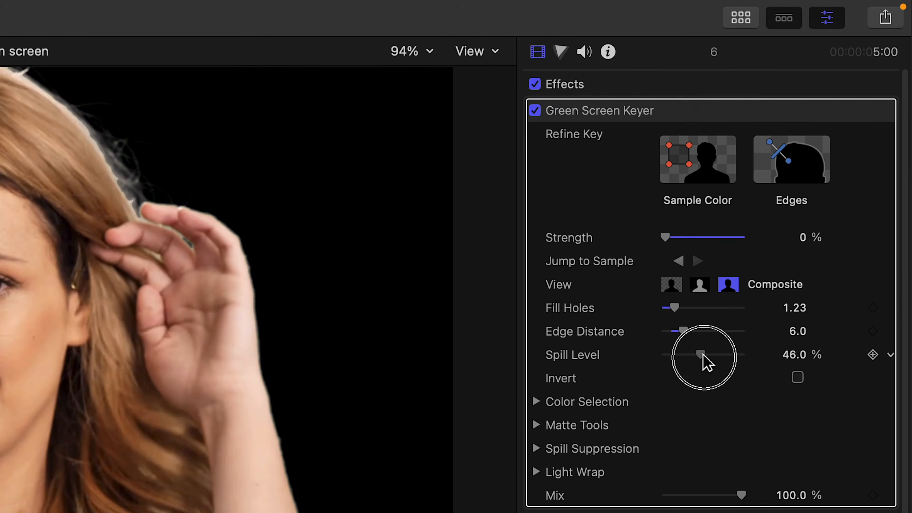
{"action": "left_click_drag", "start_coordinate": [702, 355], "coordinate": [621, 359]}
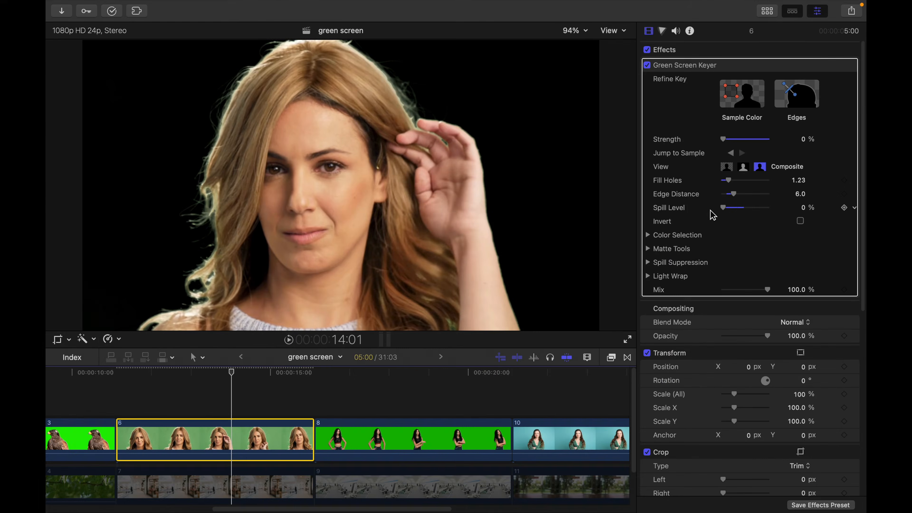
{"action": "left_click_drag", "start_coordinate": [724, 211], "coordinate": [776, 231]}
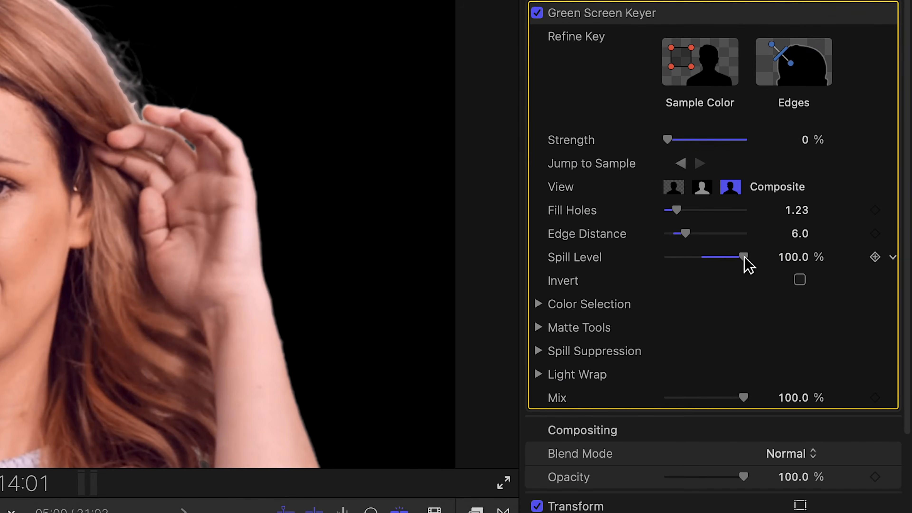
Step: Set the Spill Level of the long-haired woman's key to 45.1%
{"action": "left_click_drag", "start_coordinate": [744, 257], "coordinate": [696, 267]}
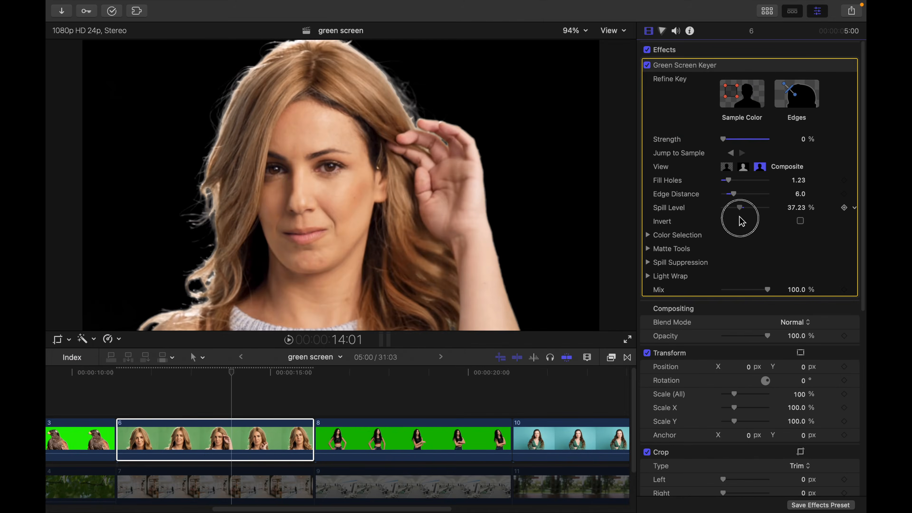
{"action": "left_click_drag", "start_coordinate": [739, 216], "coordinate": [742, 216]}
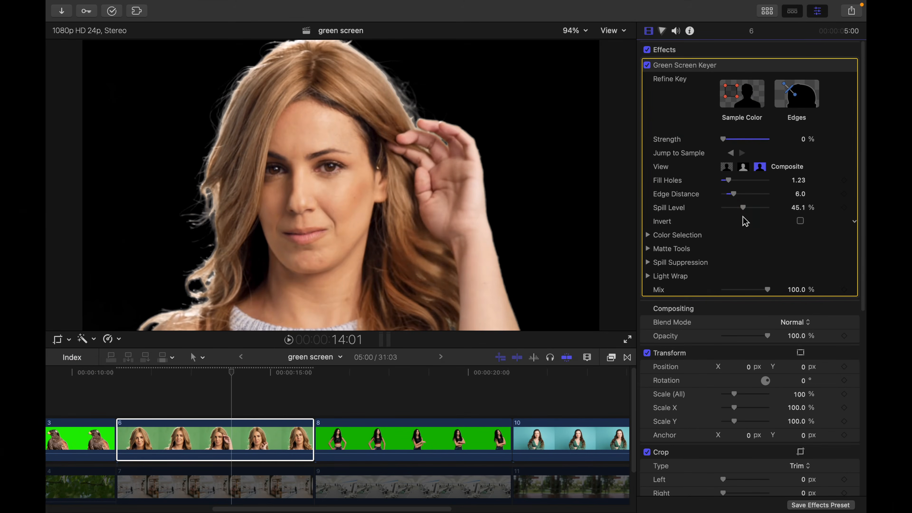
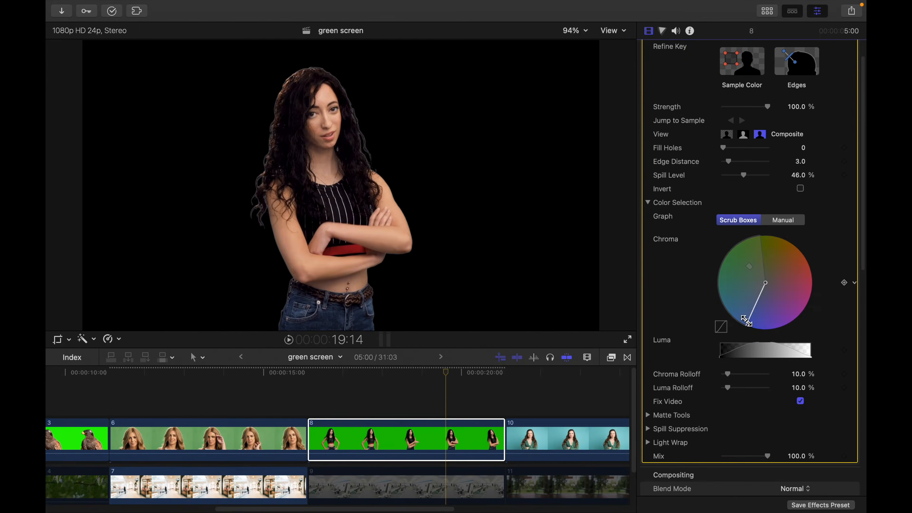
Step: Try a wider Chroma range in the curly-haired woman's key on clip 8 and reset the Color Selection
{"action": "left_click_drag", "start_coordinate": [748, 318], "coordinate": [718, 267]}
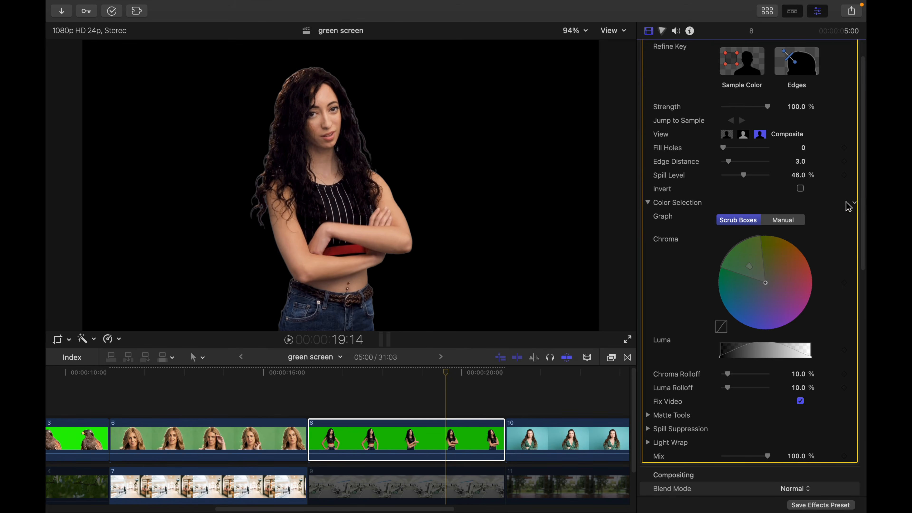
{"action": "left_click", "coordinate": [854, 203]}
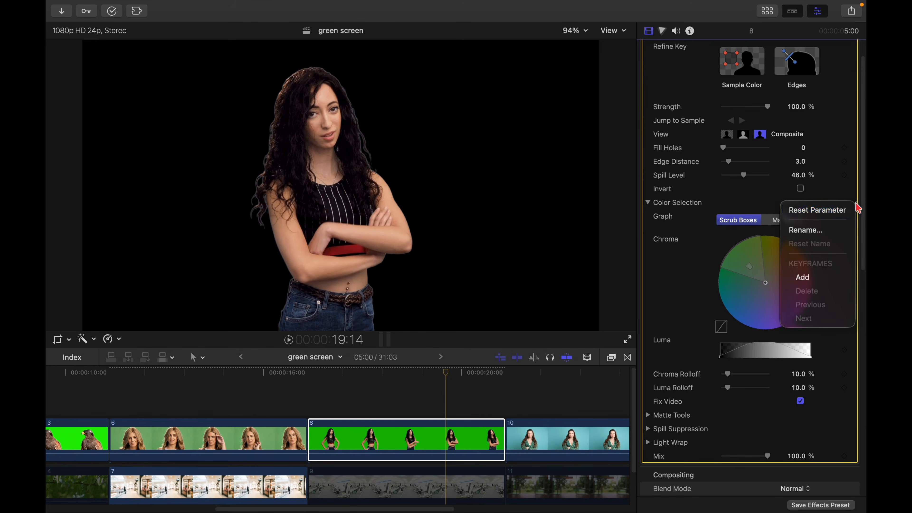
{"action": "left_click", "coordinate": [837, 212]}
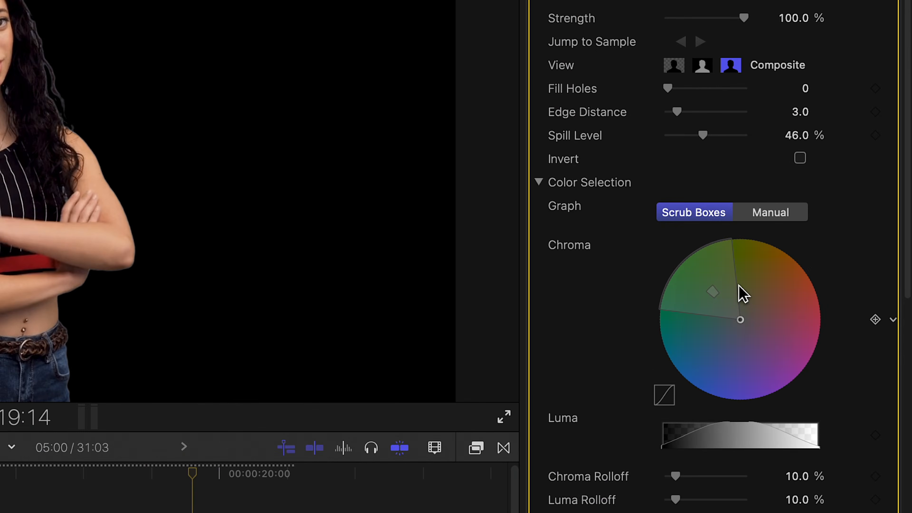
Step: Switch clip 8's Color Selection to Manual and extend the Luma range fully to the white end
{"action": "left_click", "coordinate": [767, 220]}
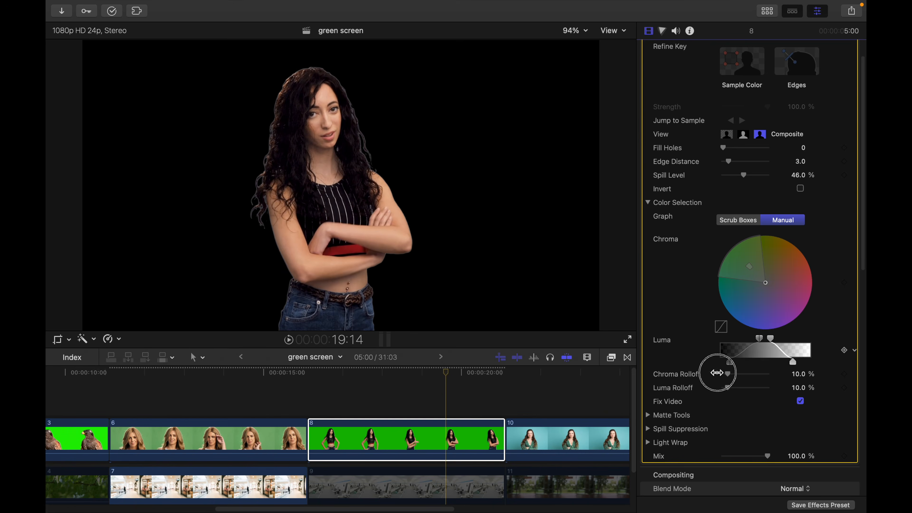
{"action": "left_click_drag", "start_coordinate": [775, 379], "coordinate": [735, 378]}
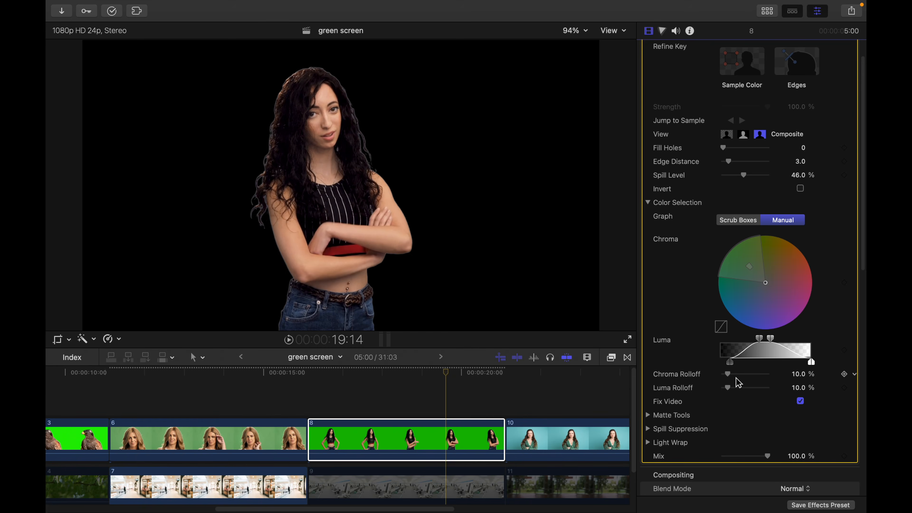
Step: Set the Chroma Rolloff of clip 8's key to 43.21% and the Luma Rolloff to 0%
{"action": "scroll", "coordinate": [697, 316], "scroll_direction": "down", "scroll_amount": 4}
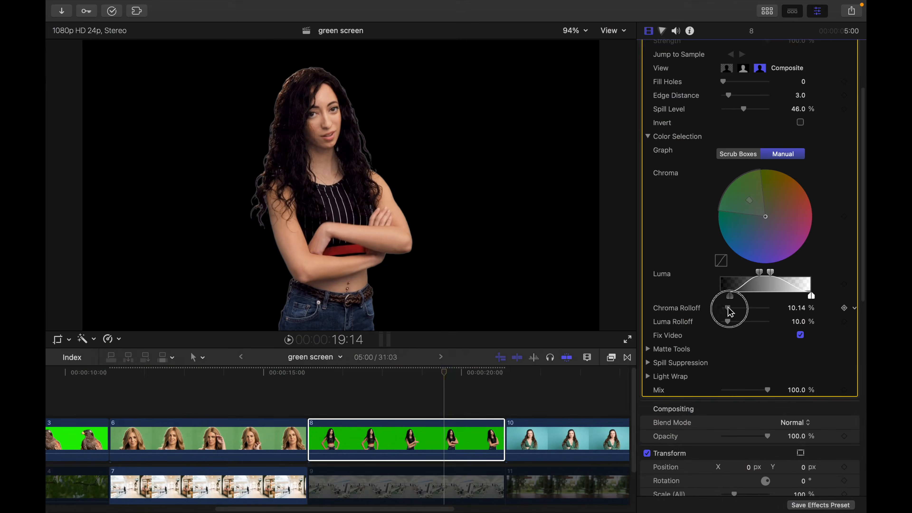
{"action": "left_click_drag", "start_coordinate": [732, 313], "coordinate": [745, 327]}
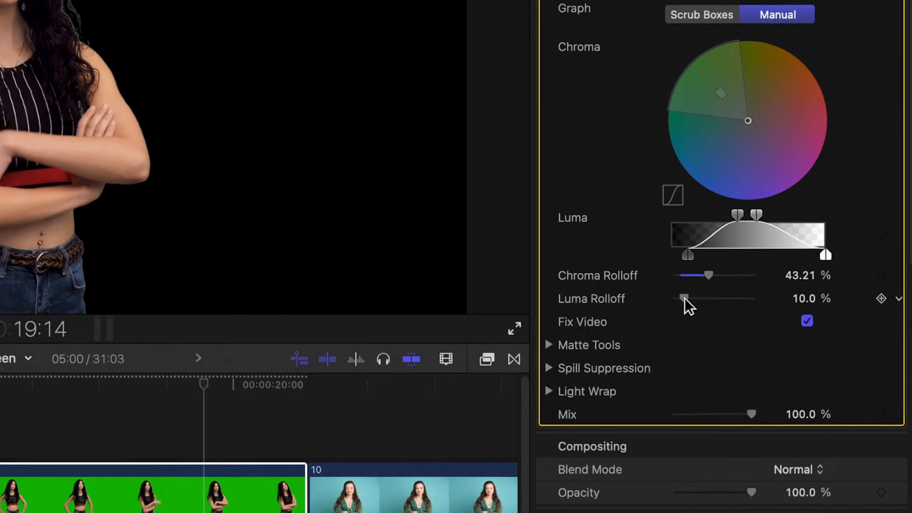
{"action": "left_click", "coordinate": [727, 322]}
{"action": "left_click_drag", "start_coordinate": [687, 305], "coordinate": [680, 331]}
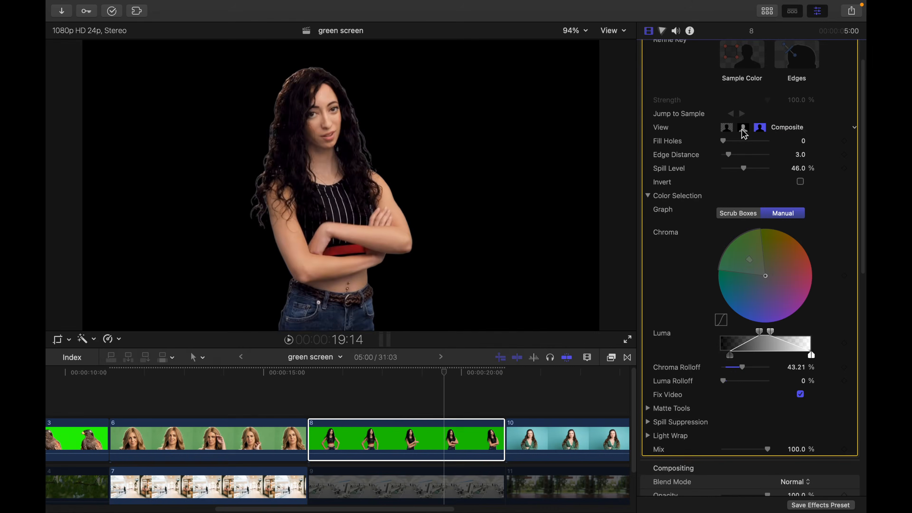
Step: Inspect clip 8's key as a Matte and adjust the Matte Tools Levels to a 0.93 white point and 1.0 midpoint
{"action": "left_click", "coordinate": [742, 127]}
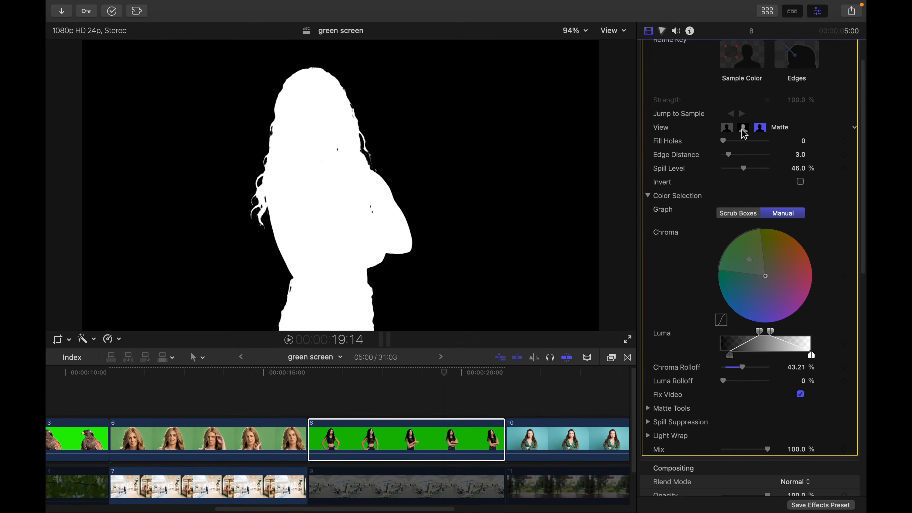
{"action": "scroll", "coordinate": [703, 360], "scroll_direction": "down", "scroll_amount": 2}
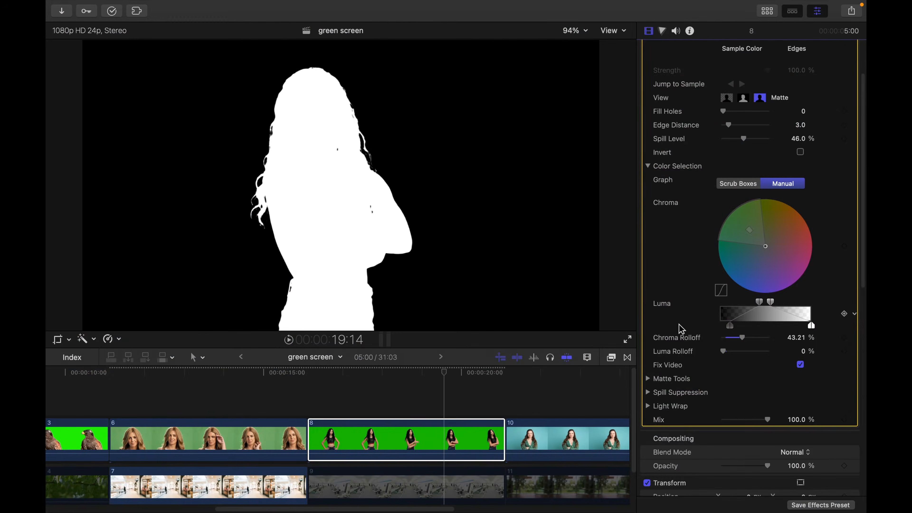
{"action": "scroll", "coordinate": [648, 300], "scroll_direction": "down", "scroll_amount": 5}
{"action": "left_click", "coordinate": [648, 299]}
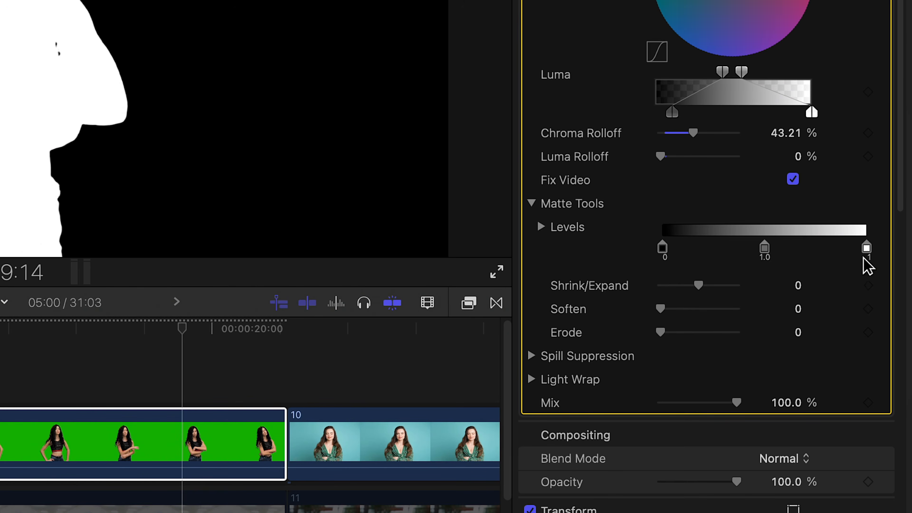
{"action": "left_click_drag", "start_coordinate": [863, 259], "coordinate": [826, 257]}
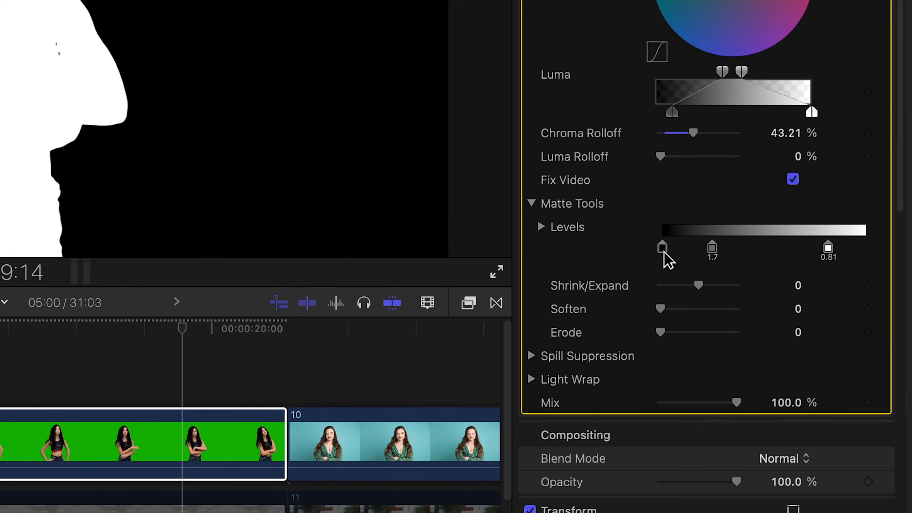
{"action": "left_click_drag", "start_coordinate": [712, 250], "coordinate": [747, 249]}
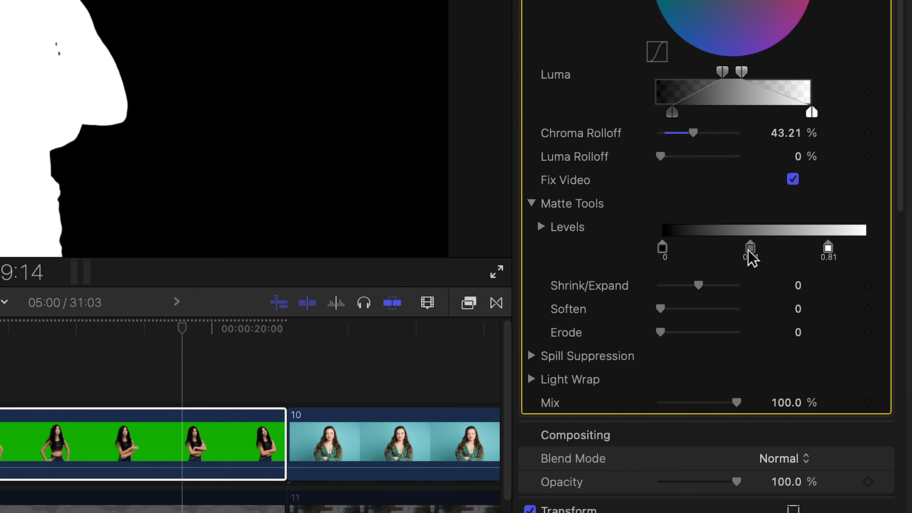
{"action": "mouse_move", "coordinate": [747, 250]}
{"action": "left_mouse_down"}
{"action": "mouse_move", "coordinate": [773, 259]}
{"action": "mouse_move", "coordinate": [742, 256]}
{"action": "left_mouse_up"}
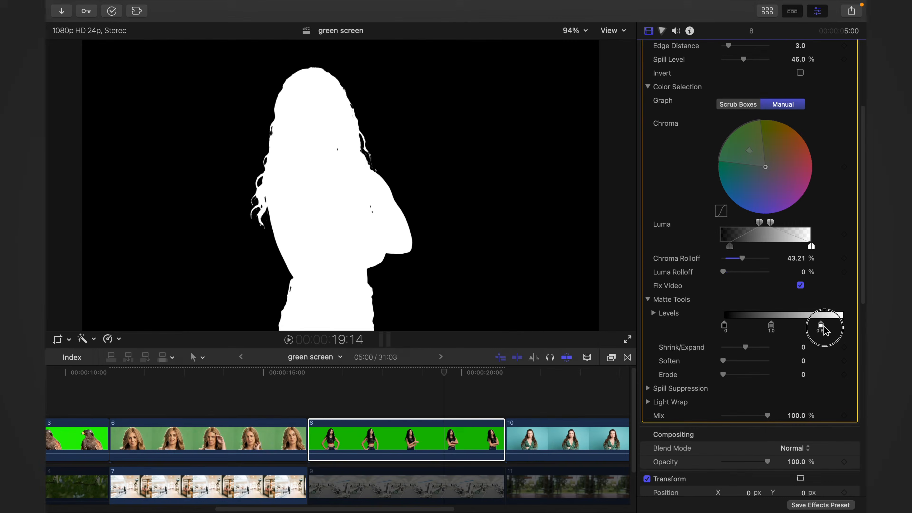
{"action": "left_click_drag", "start_coordinate": [822, 328], "coordinate": [836, 331]}
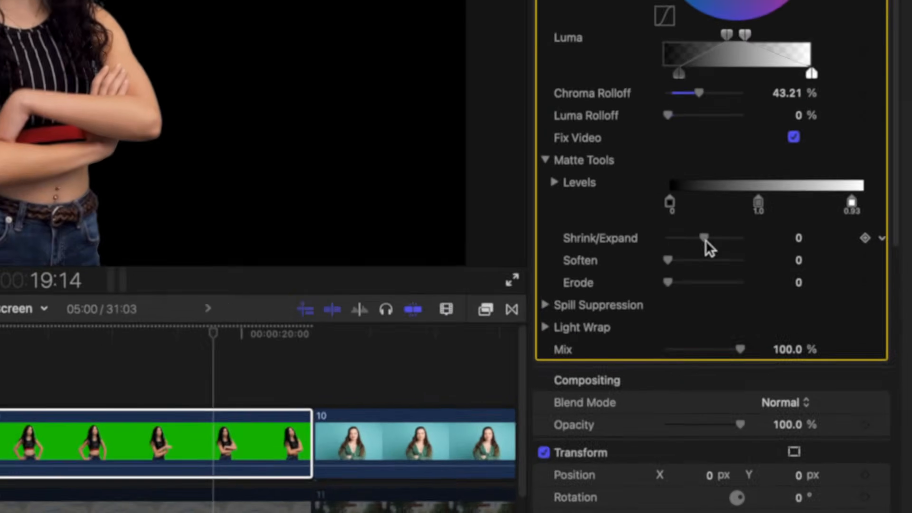
Step: Set the matte's Shrink/Expand on clip 8 to -1.0, after trying the extreme of 10.0
{"action": "left_click_drag", "start_coordinate": [745, 313], "coordinate": [727, 314]}
{"action": "left_click_drag", "start_coordinate": [911, 401], "coordinate": [911, 401]}
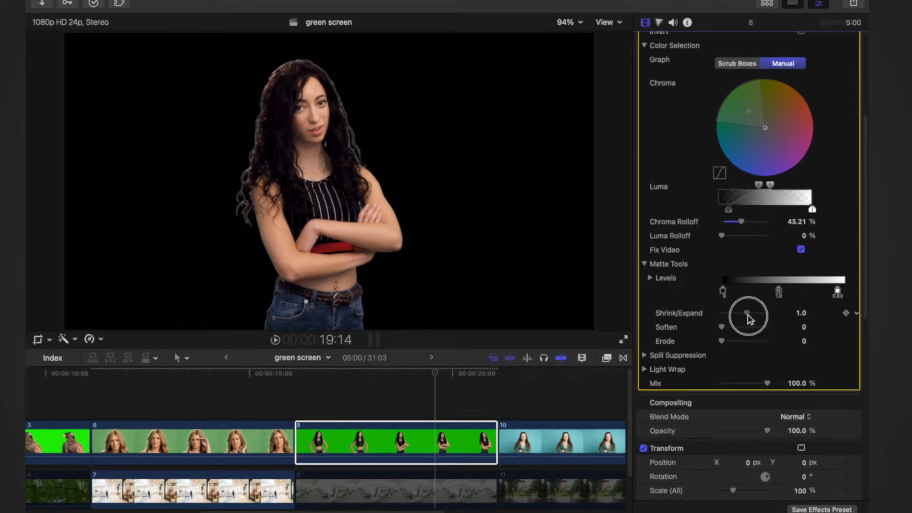
{"action": "left_click_drag", "start_coordinate": [729, 301], "coordinate": [721, 302]}
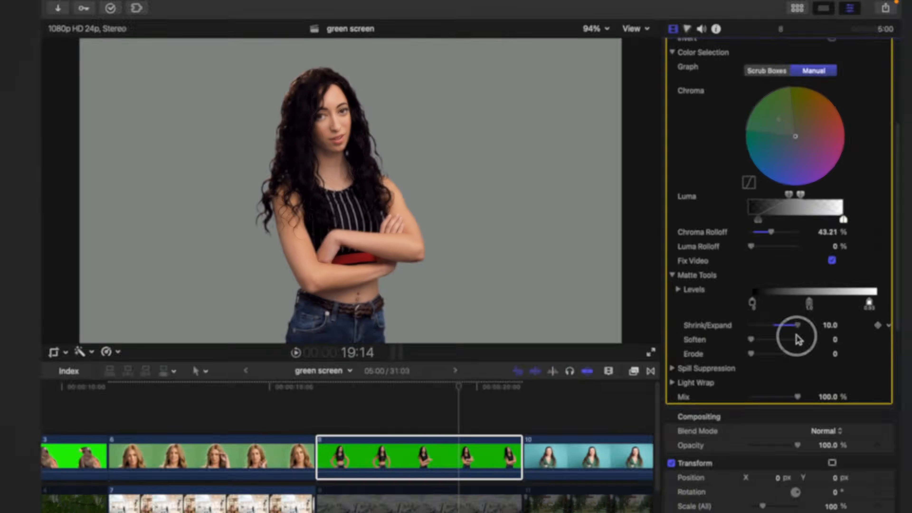
{"action": "left_click_drag", "start_coordinate": [797, 336], "coordinate": [742, 315]}
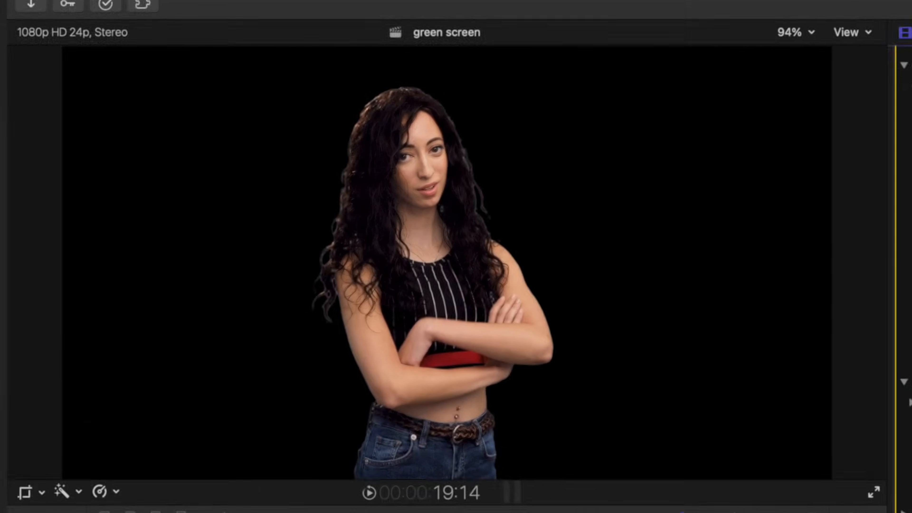
Step: Try softening clip 8's matte, return Soften to 0 and try an Erode value of 3.01
{"action": "left_click_drag", "start_coordinate": [723, 327], "coordinate": [748, 327]}
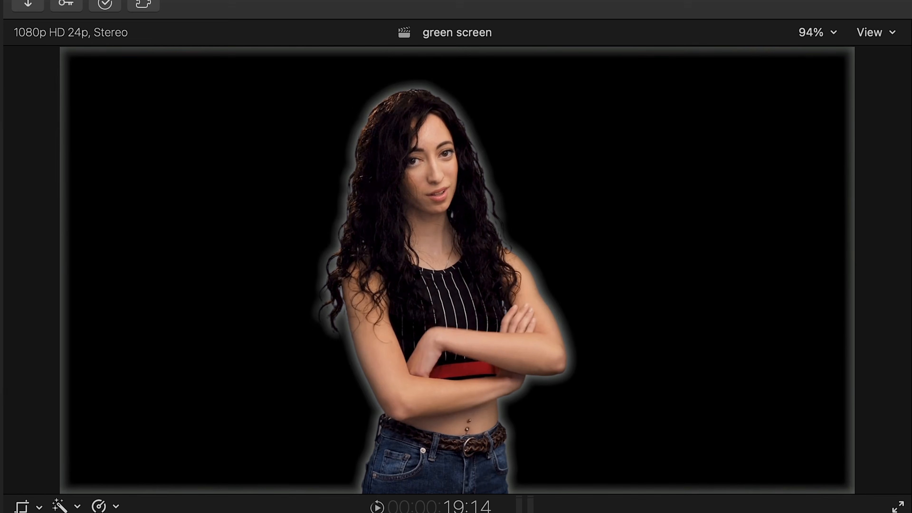
{"action": "left_click_drag", "start_coordinate": [748, 327], "coordinate": [716, 332]}
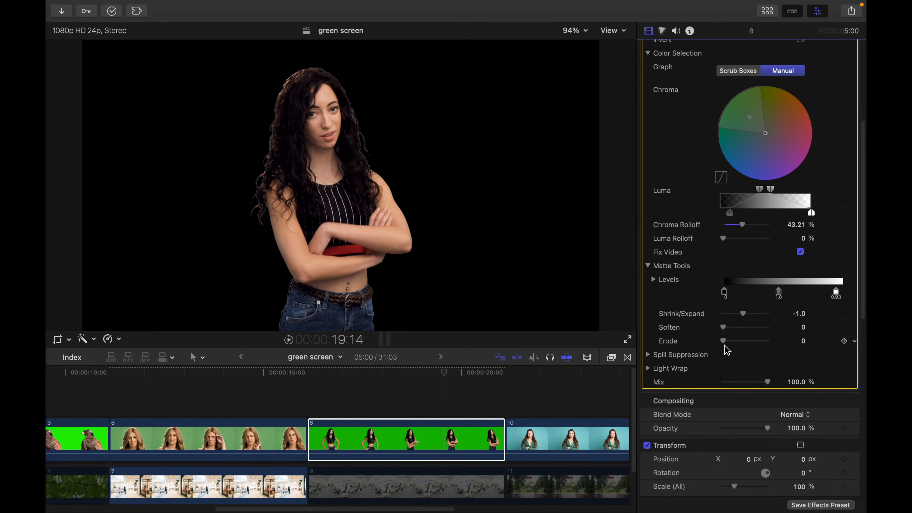
{"action": "mouse_move", "coordinate": [724, 343]}
{"action": "left_mouse_down"}
{"action": "mouse_move", "coordinate": [761, 350]}
{"action": "mouse_move", "coordinate": [716, 345]}
{"action": "mouse_move", "coordinate": [737, 350]}
{"action": "left_mouse_up"}
{"action": "scroll", "coordinate": [738, 352], "scroll_direction": "down", "scroll_amount": 1}
{"action": "scroll", "coordinate": [738, 352], "scroll_direction": "down", "scroll_amount": 2}
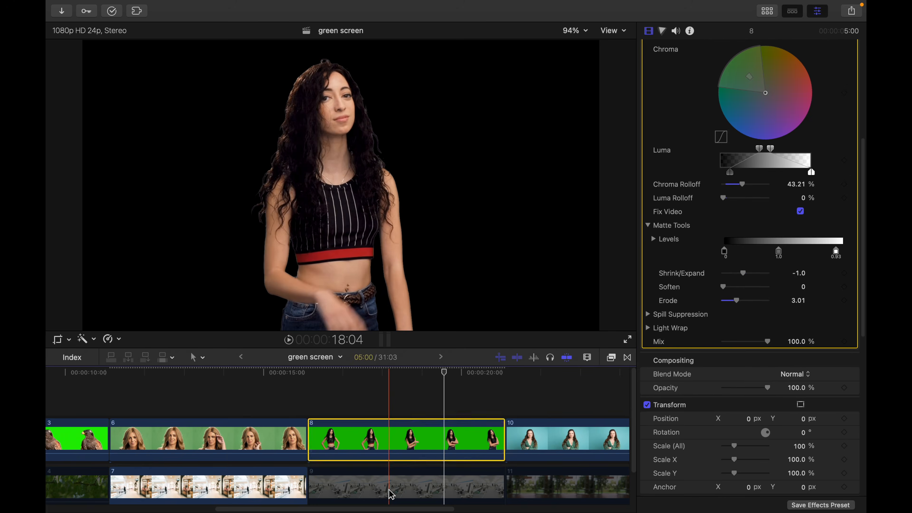
Step: Enable the gym background in clip 9, preview the composite and set the background's Gaussian blur Amount to 7.2
{"action": "left_click", "coordinate": [390, 493]}
{"action": "key", "text": "v"}
{"action": "key", "text": "space"}
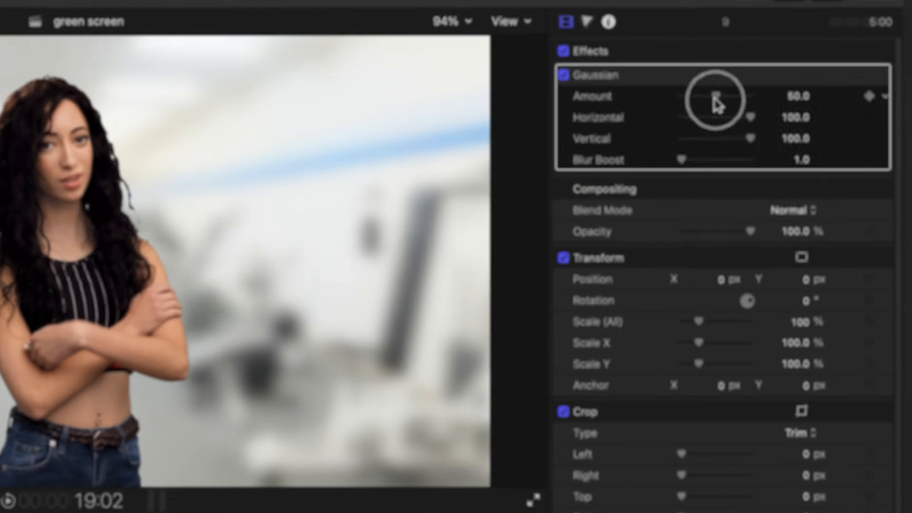
{"action": "left_click_drag", "start_coordinate": [714, 97], "coordinate": [686, 95]}
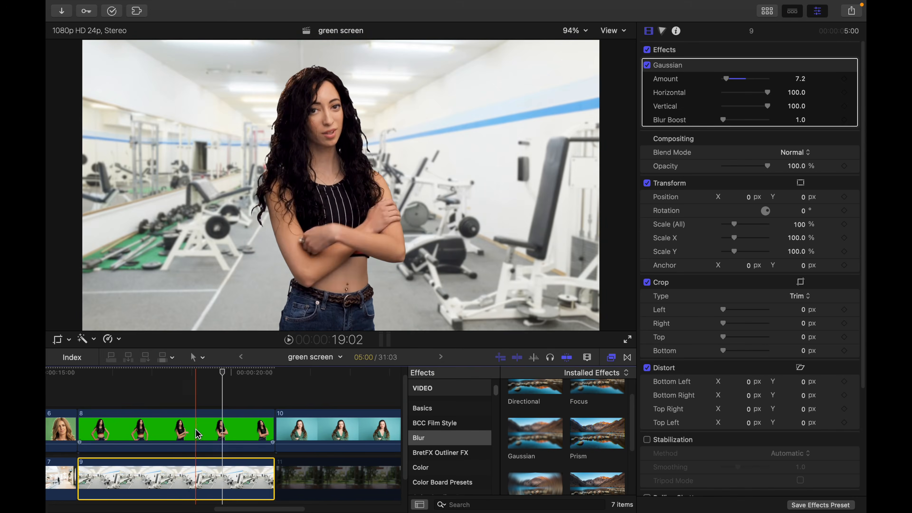
Step: Set the Color Wheels Temperature of the curly-haired woman's clip 8 to 4692.0 and play the composite
{"action": "left_click", "coordinate": [210, 429]}
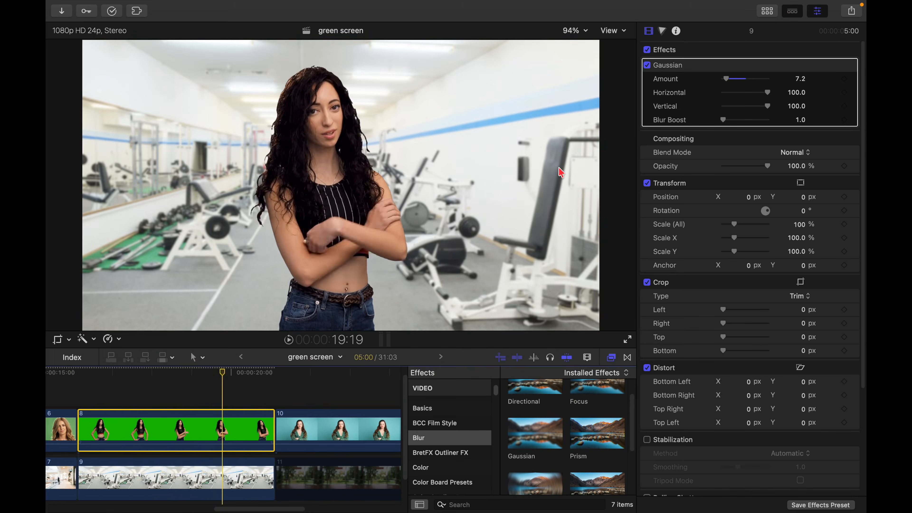
{"action": "left_click", "coordinate": [662, 31]}
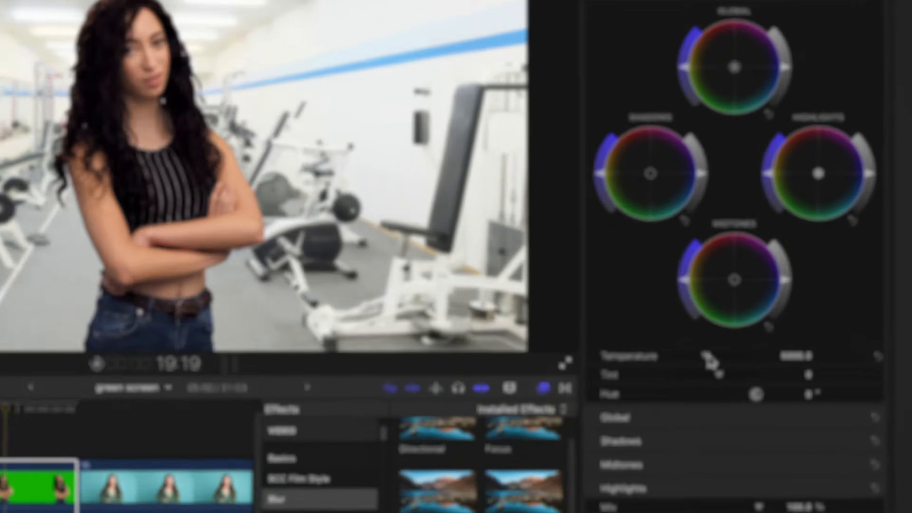
{"action": "left_click_drag", "start_coordinate": [729, 334], "coordinate": [729, 335]}
{"action": "left_click_drag", "start_coordinate": [687, 379], "coordinate": [679, 382]}
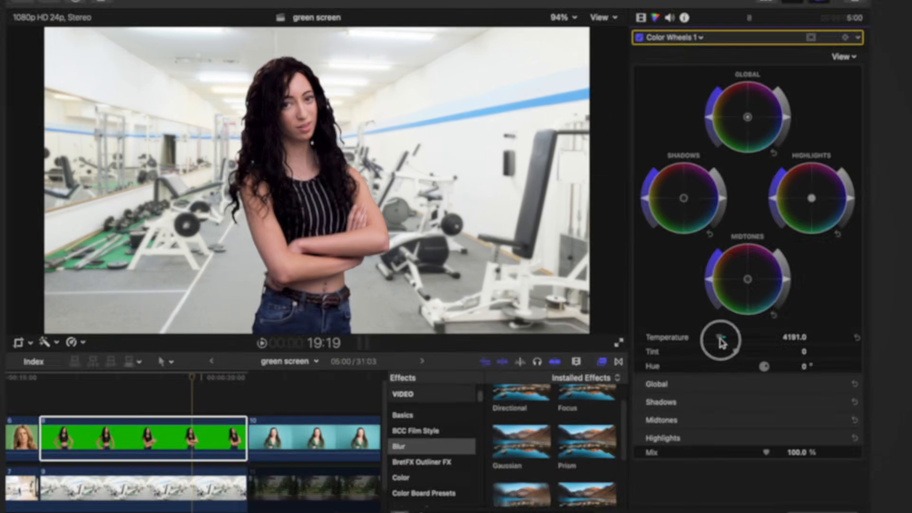
{"action": "left_click_drag", "start_coordinate": [719, 338], "coordinate": [721, 339]}
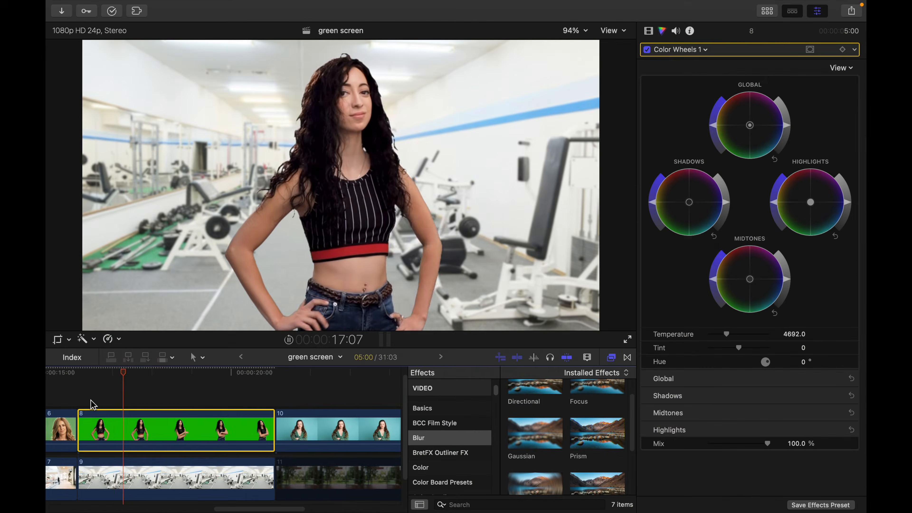
{"action": "key", "text": "space"}
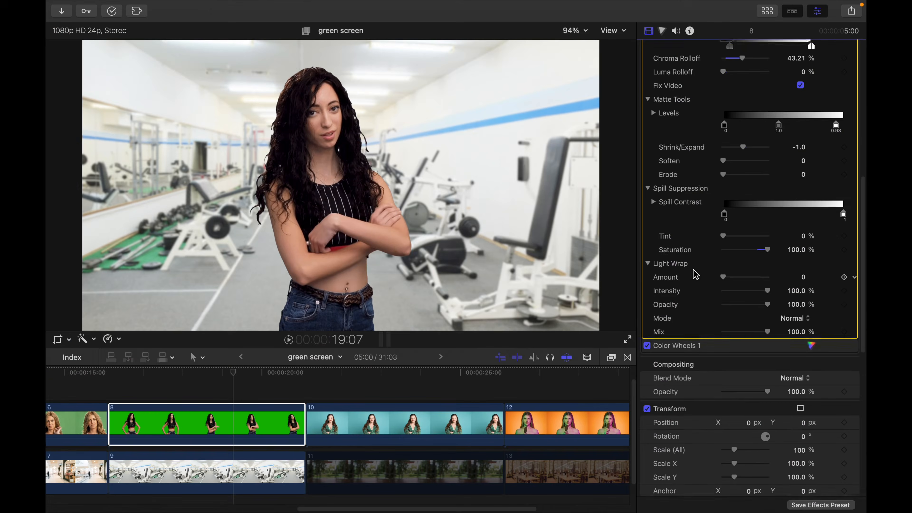
Step: Set the Spill Contrast black point of clip 8's key to 0.07 and try the Spill Suppression Tint, returning it to 0%
{"action": "scroll", "coordinate": [695, 269], "scroll_direction": "down", "scroll_amount": 1}
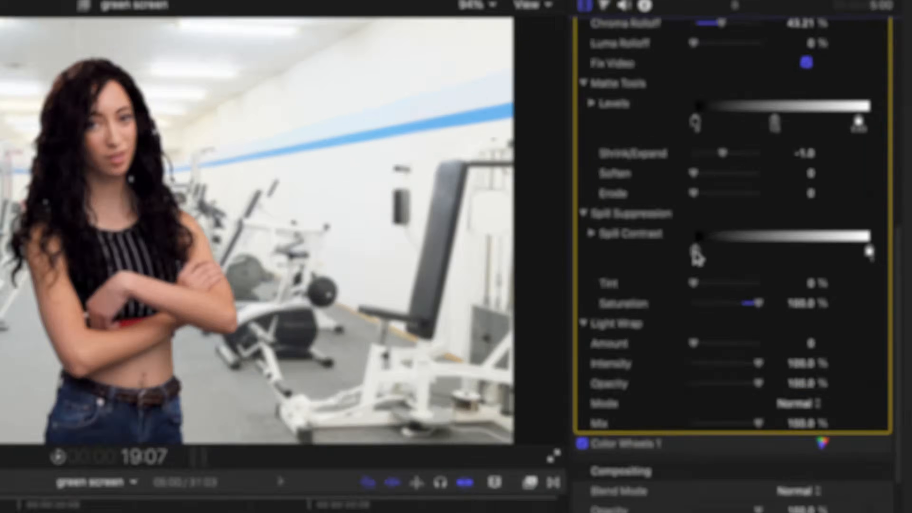
{"action": "left_click", "coordinate": [724, 200]}
{"action": "left_click_drag", "start_coordinate": [680, 285], "coordinate": [643, 286]}
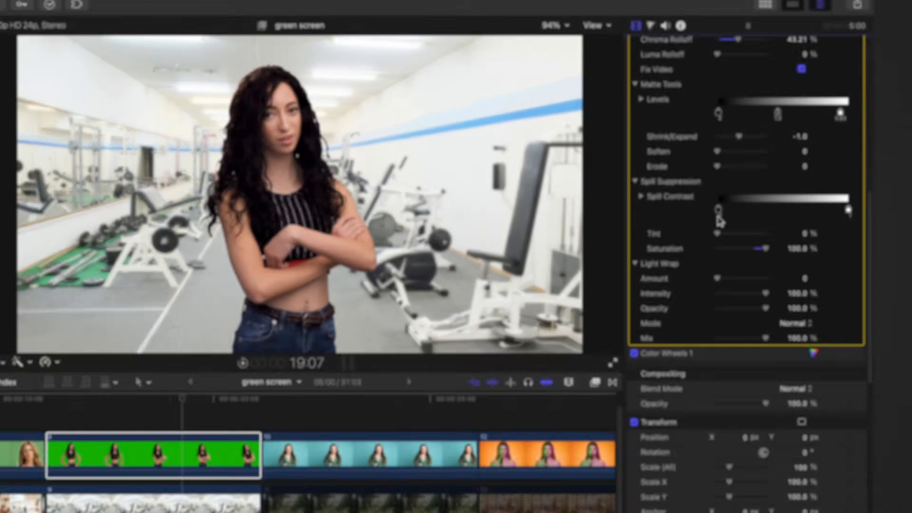
{"action": "left_click_drag", "start_coordinate": [718, 215], "coordinate": [743, 209]}
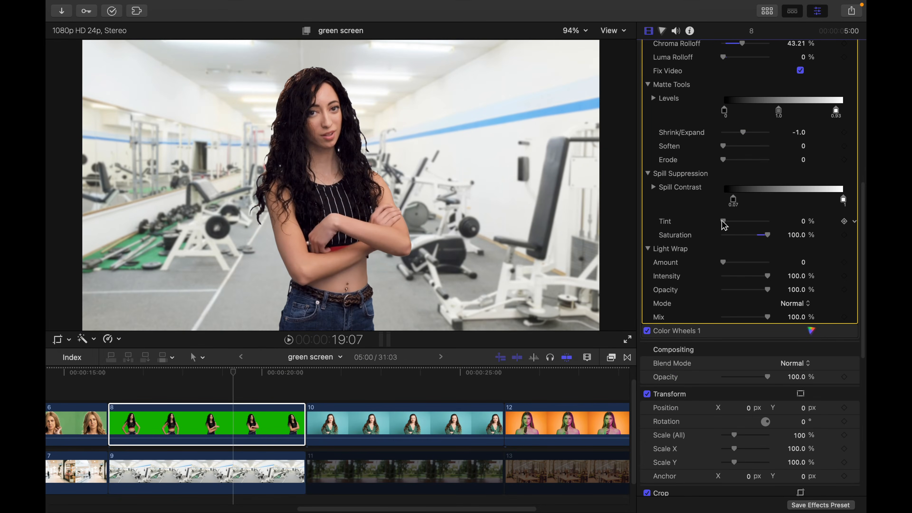
{"action": "left_click_drag", "start_coordinate": [724, 225], "coordinate": [763, 251]}
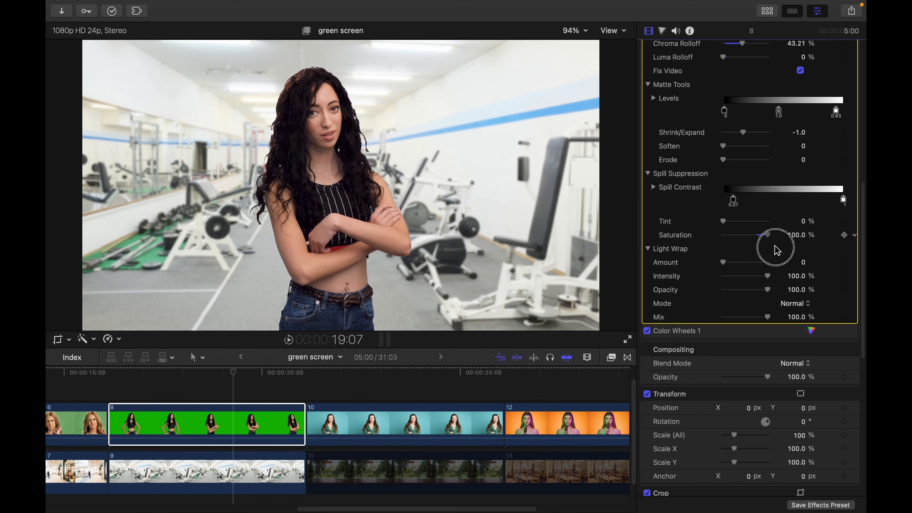
Step: Disable the gym background in clip 9 and set the Light Wrap Amount of clip 8's key to 31.0
{"action": "left_click_drag", "start_coordinate": [775, 245], "coordinate": [774, 245]}
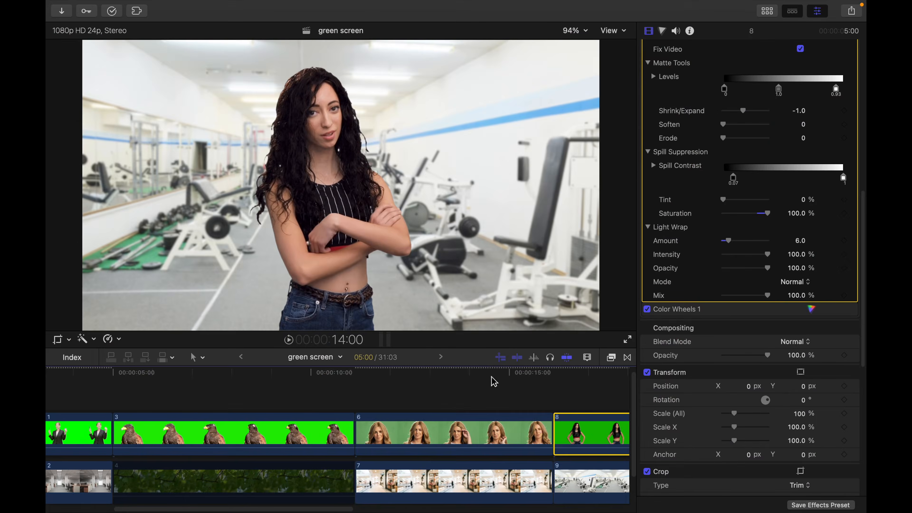
{"action": "scroll", "coordinate": [539, 401], "scroll_direction": "right", "scroll_amount": 5}
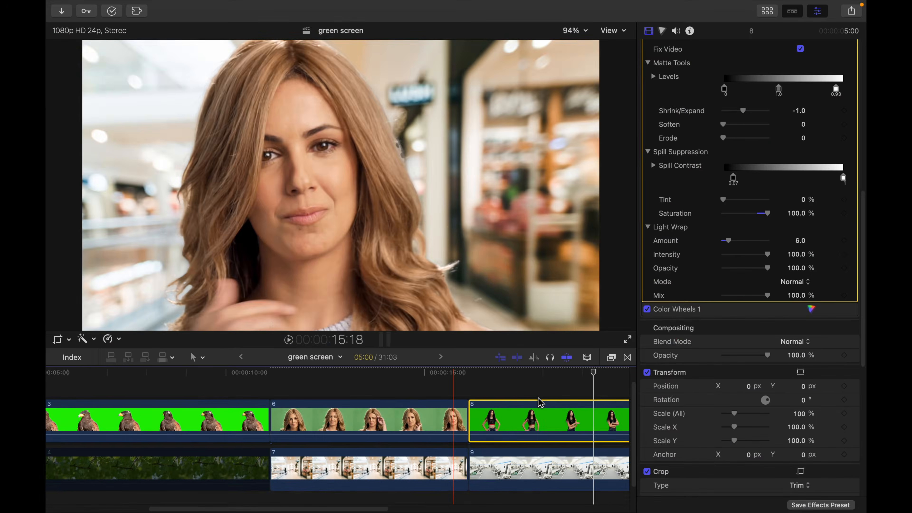
{"action": "key", "text": "v"}
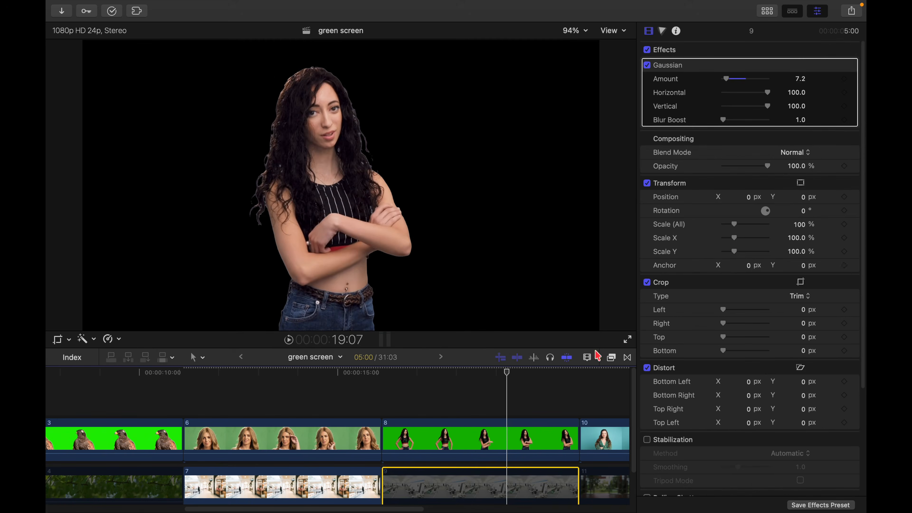
{"action": "left_click", "coordinate": [521, 438]}
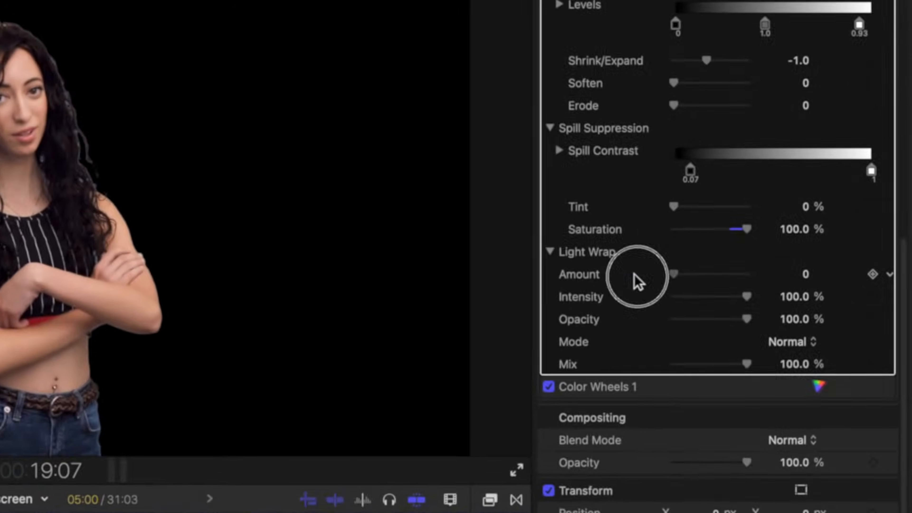
{"action": "left_click_drag", "start_coordinate": [674, 275], "coordinate": [702, 289]}
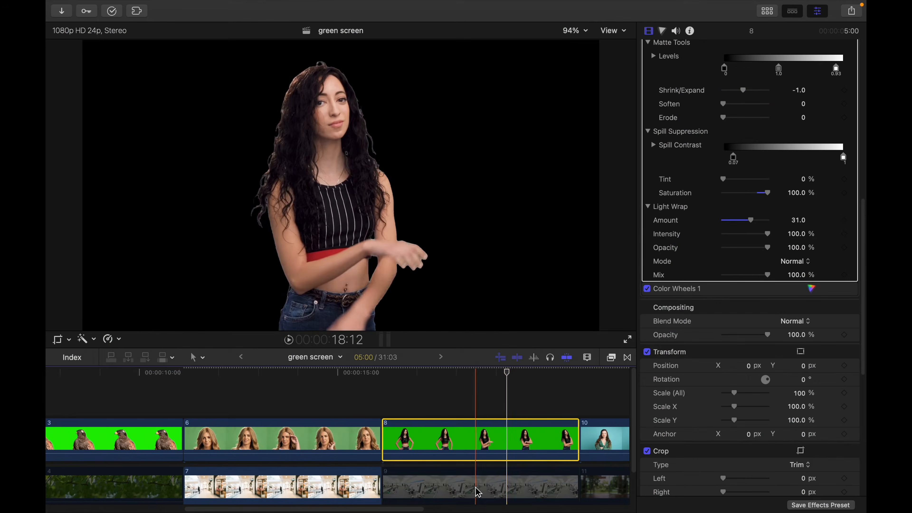
Step: Re-enable the gym background in clip 9 and return to the Green Screen Keyer settings of clip 8
{"action": "left_click", "coordinate": [488, 488]}
{"action": "key", "text": "v"}
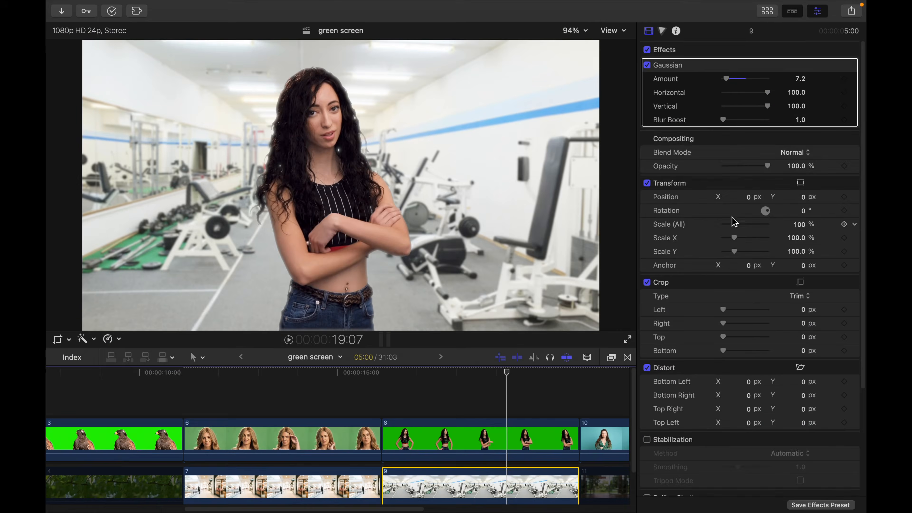
{"action": "key", "text": "super+Up"}
{"action": "scroll", "coordinate": [710, 330], "scroll_direction": "down", "scroll_amount": 15}
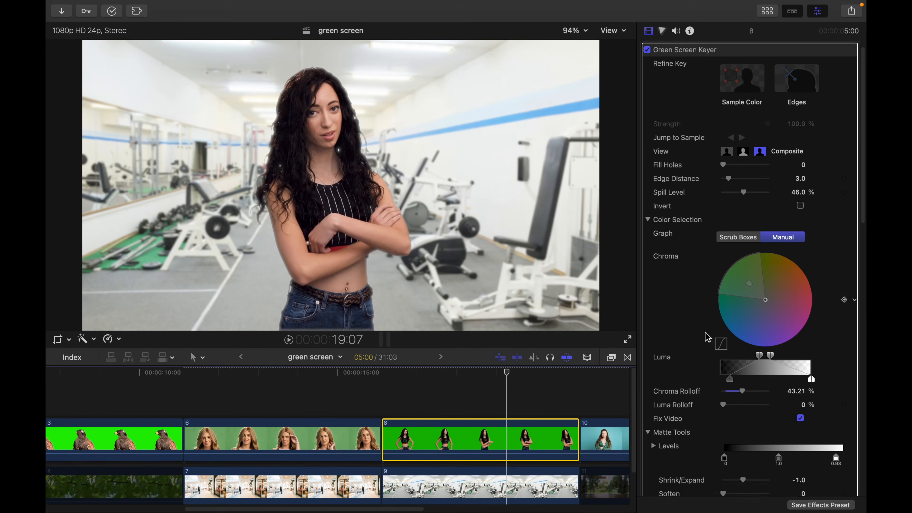